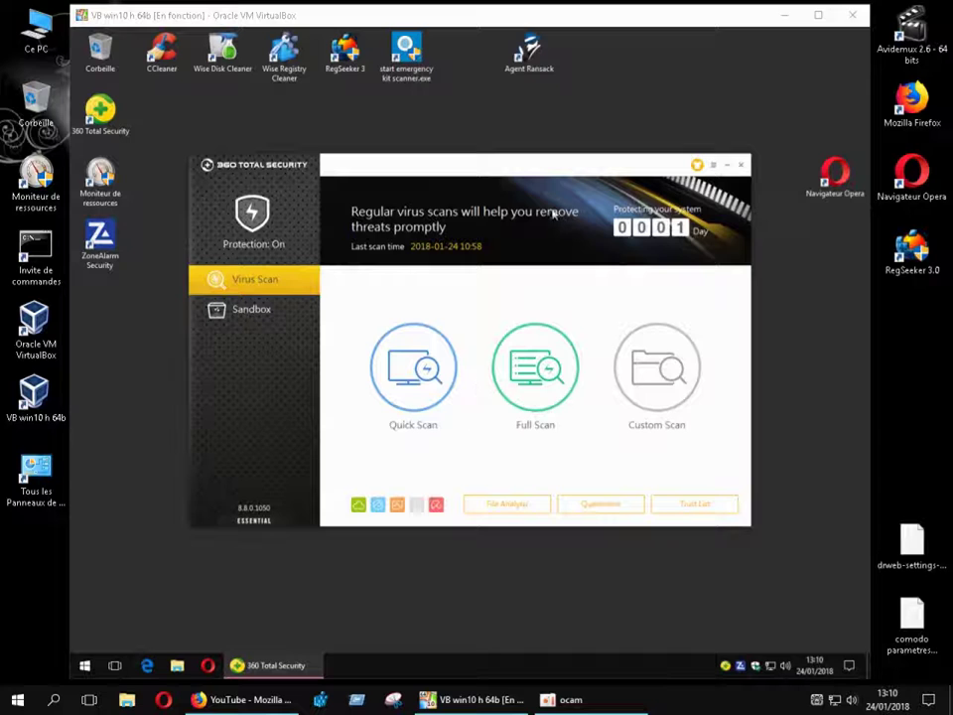
Browse the latest themes in the theme gallery, then close it without choosing one.
drag(463, 171, 492, 154)
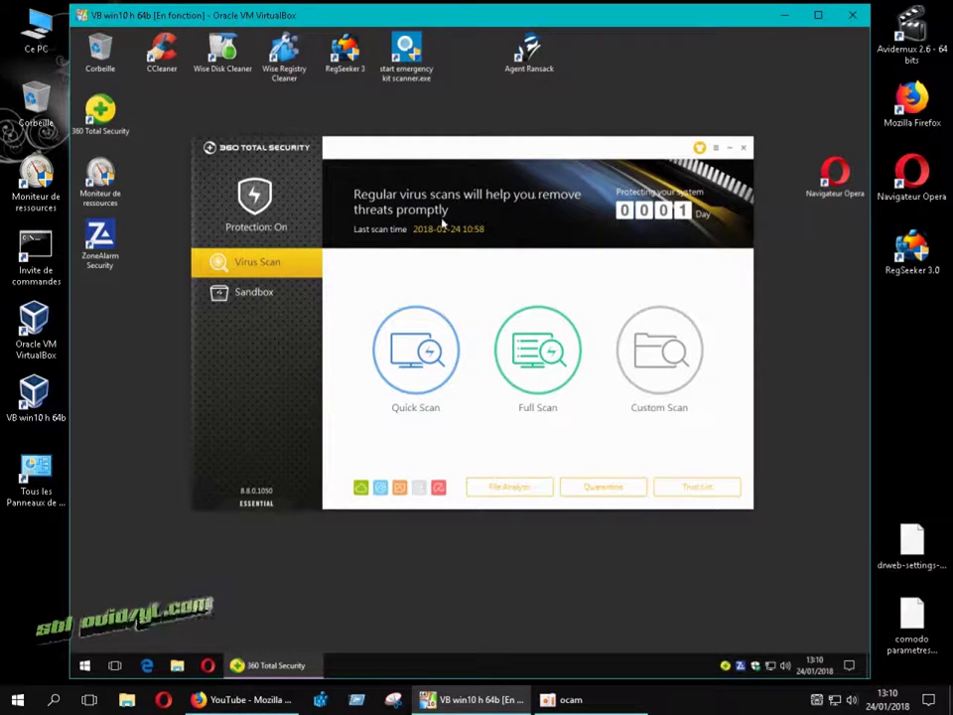
click(700, 148)
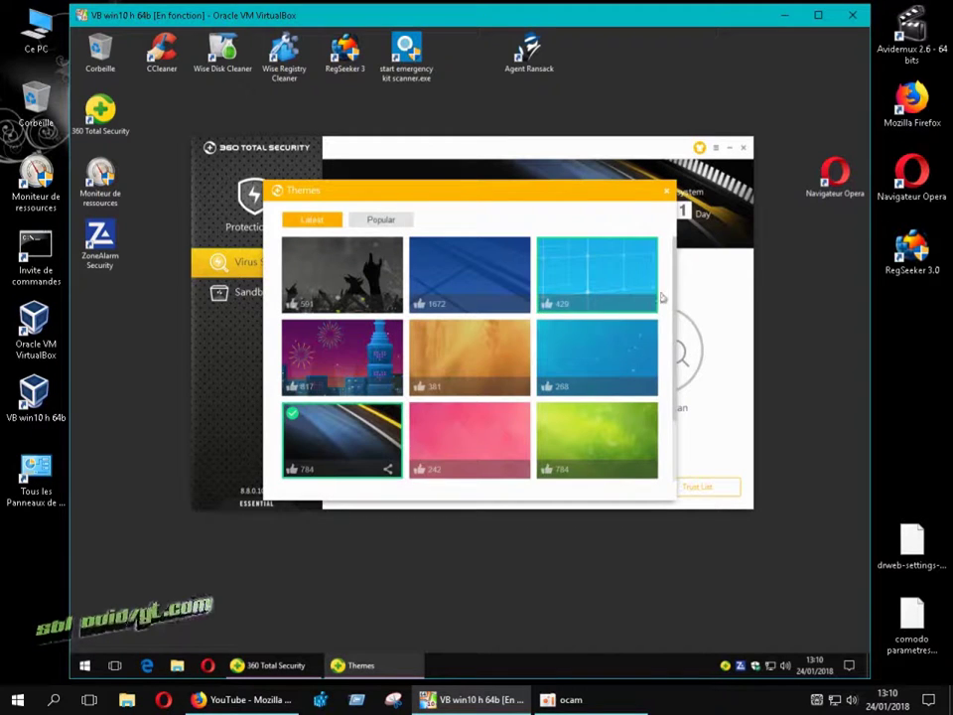
scroll(675, 311, down, 1)
scroll(675, 311, down, 2)
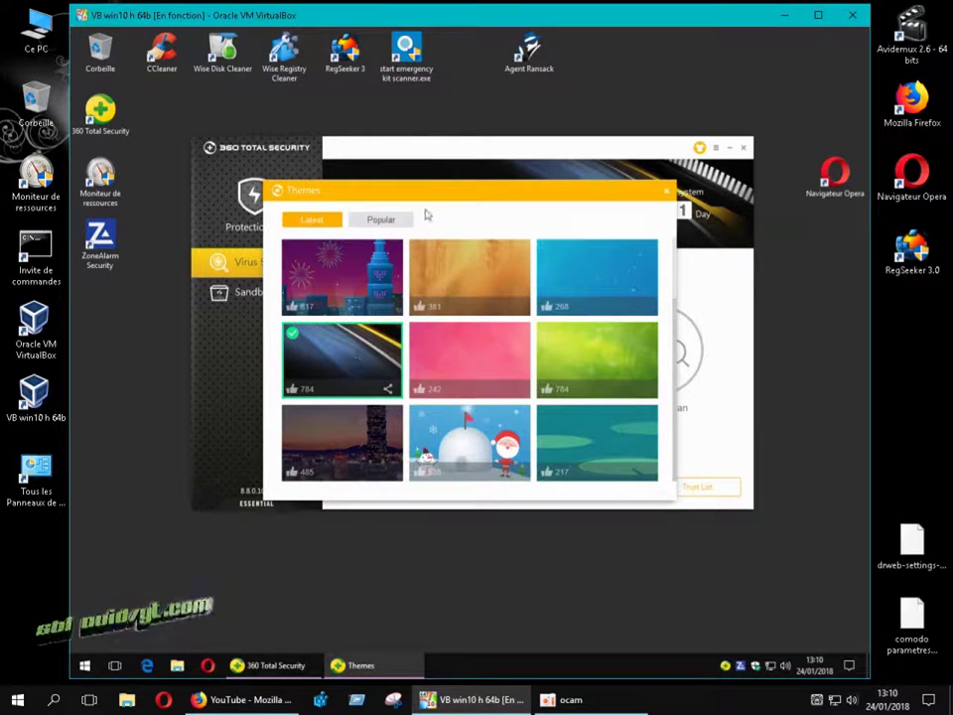
drag(433, 196, 499, 284)
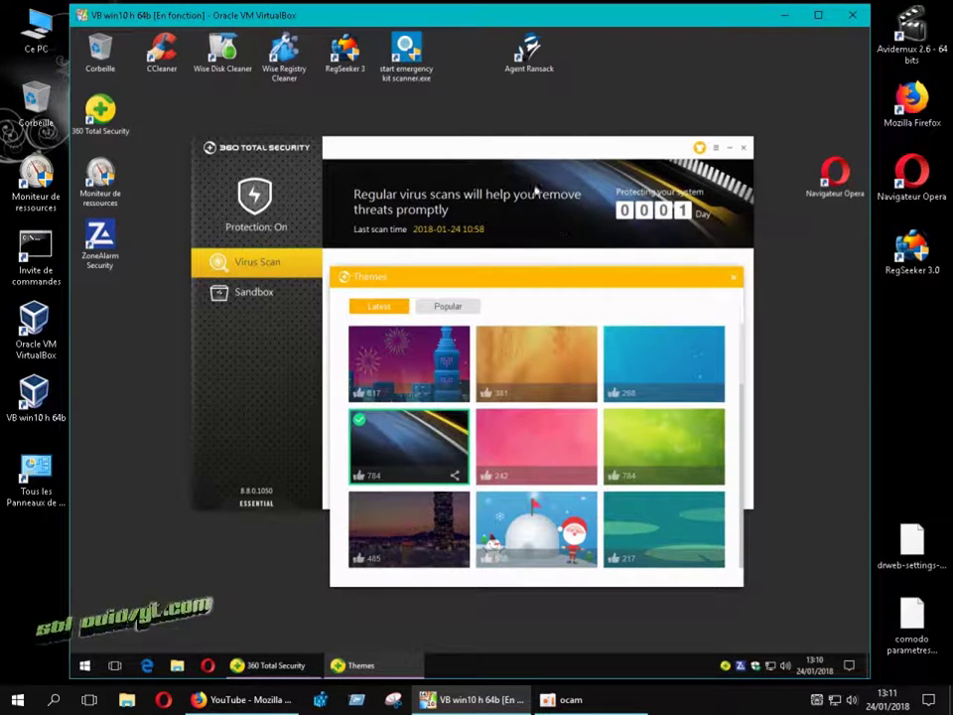
click(736, 279)
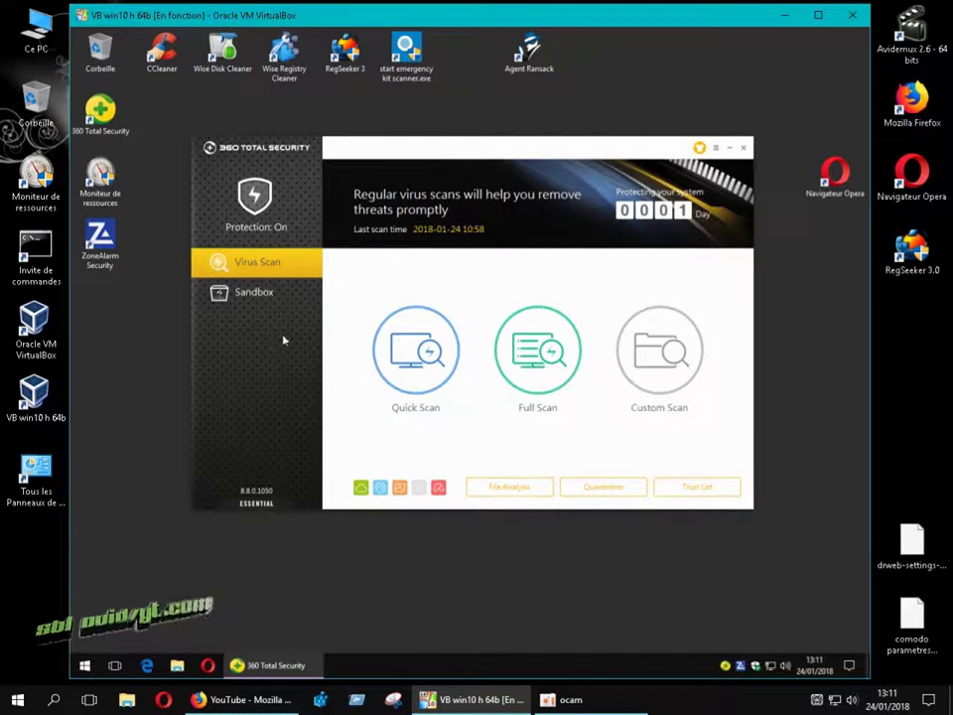
Open the settings and review the General options for language, auto update, active protection and self protection.
click(717, 149)
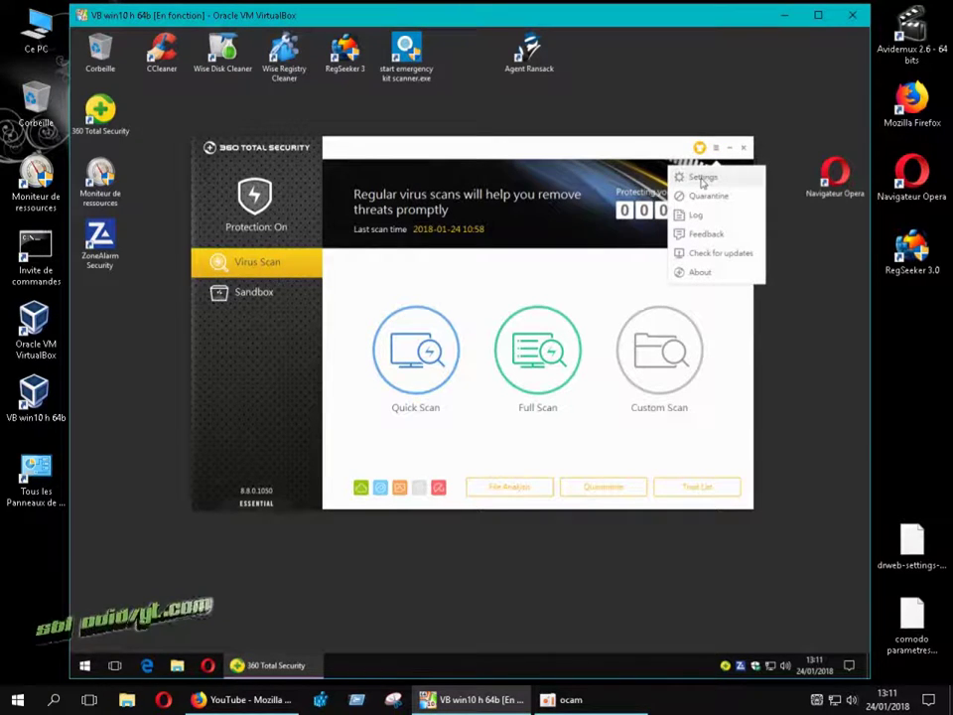
click(702, 179)
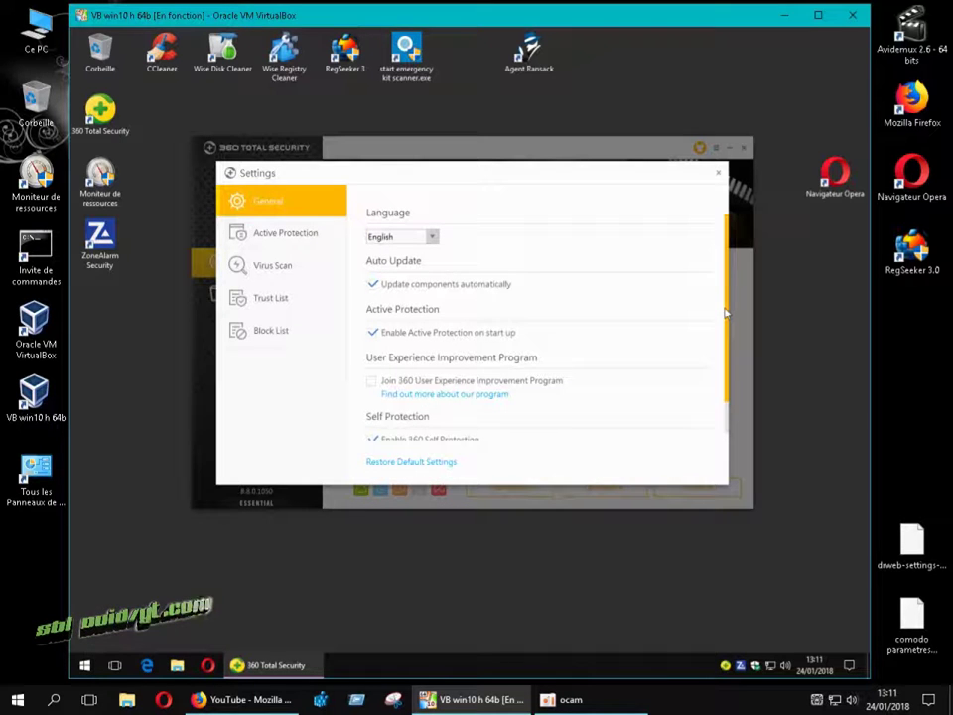
scroll(727, 318, down, 1)
drag(728, 323, 723, 362)
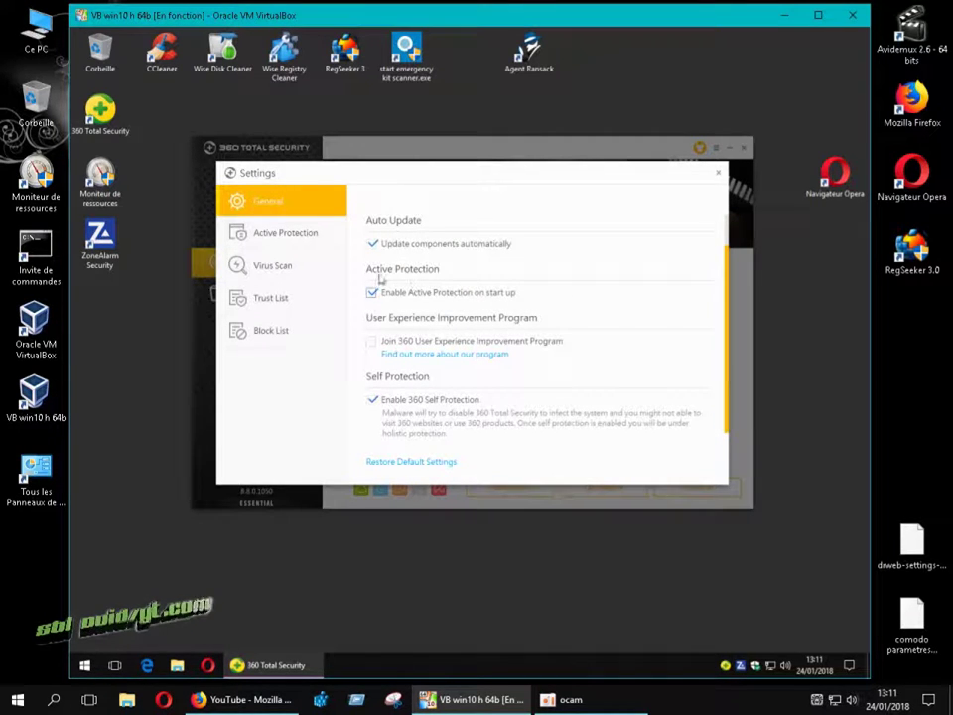
Review the Active Protection settings for Internet: browser support, online shopping protection and download protection.
click(287, 236)
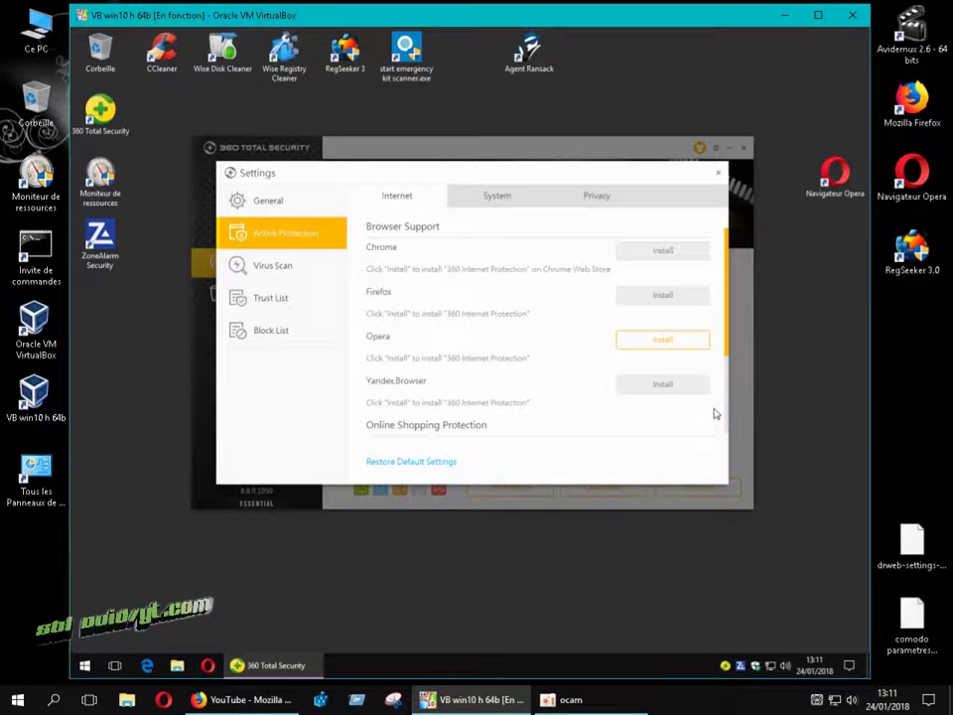
scroll(713, 415, down, 2)
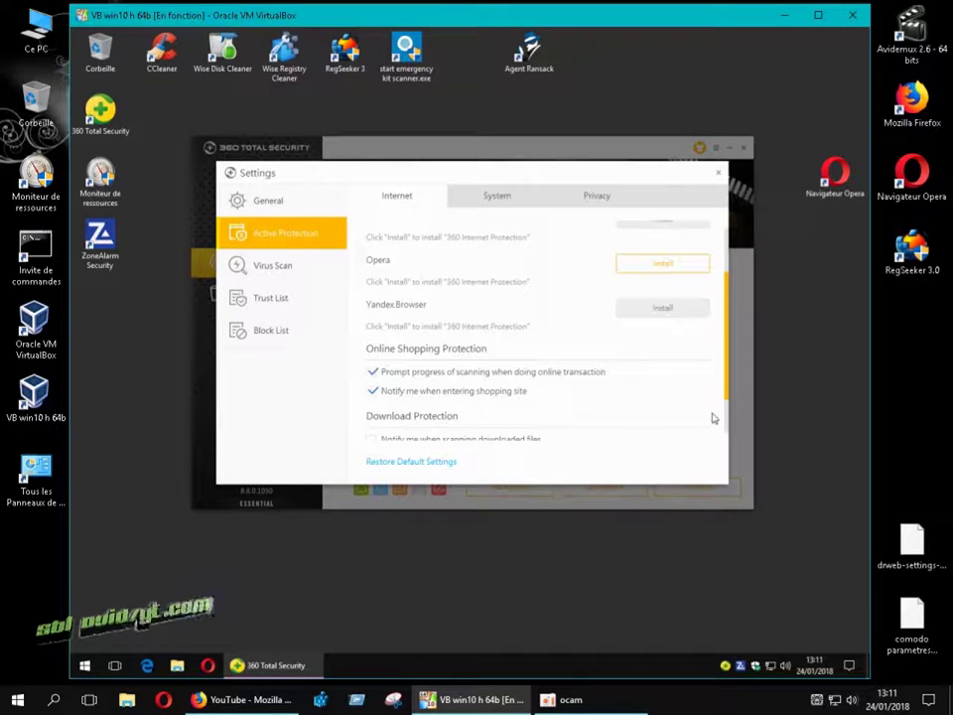
scroll(712, 418, down, 1)
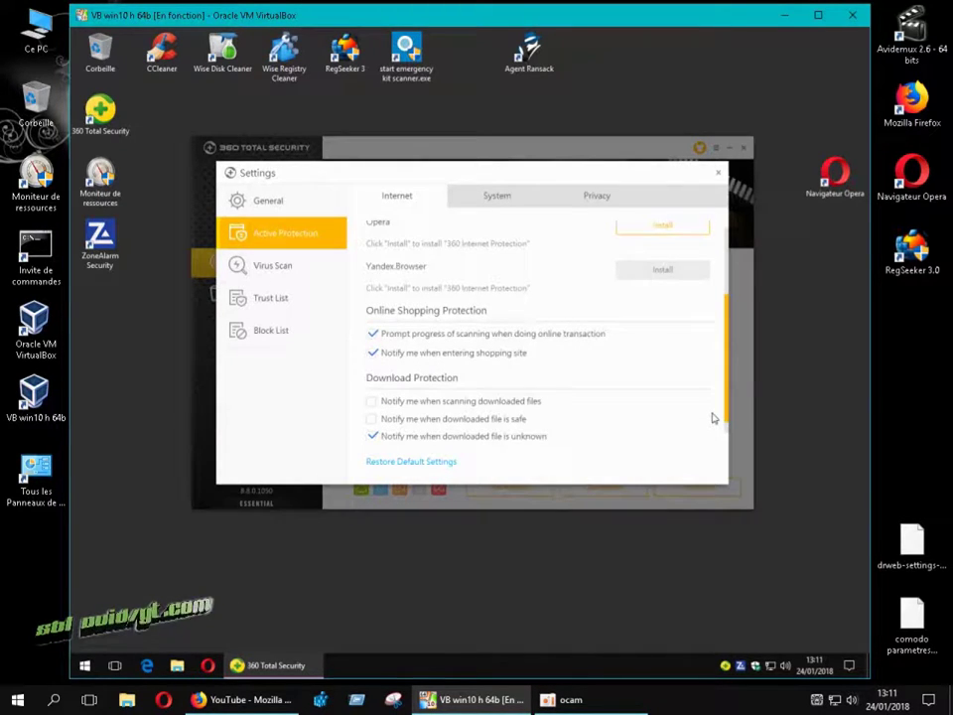
scroll(712, 418, down, 1)
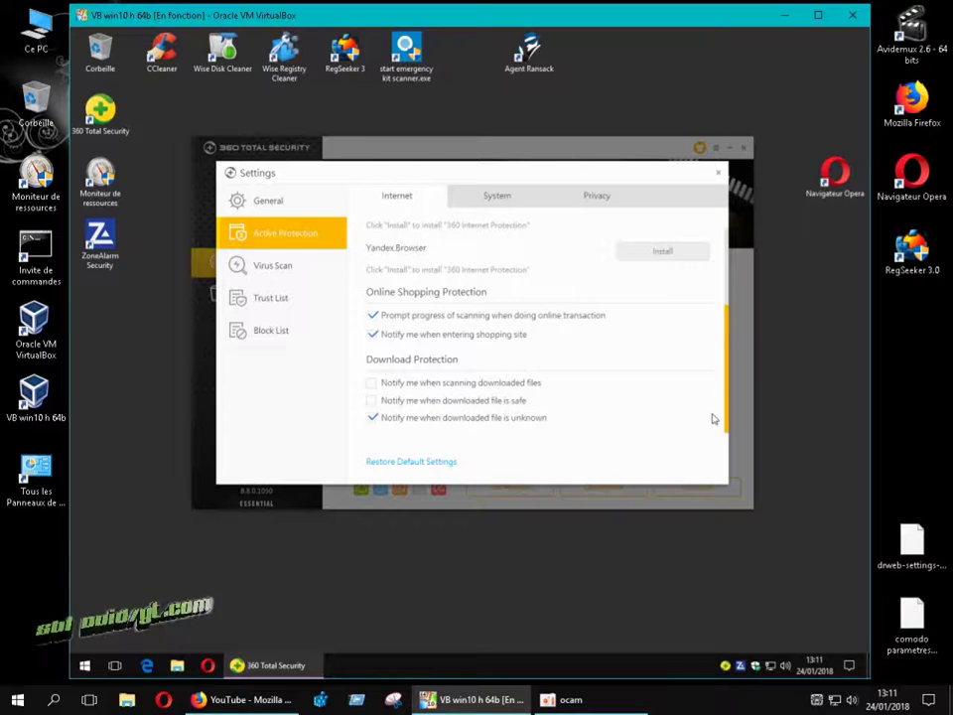
Enable potentially unwanted program (PUP) blocking in the System settings of Active Protection.
click(503, 198)
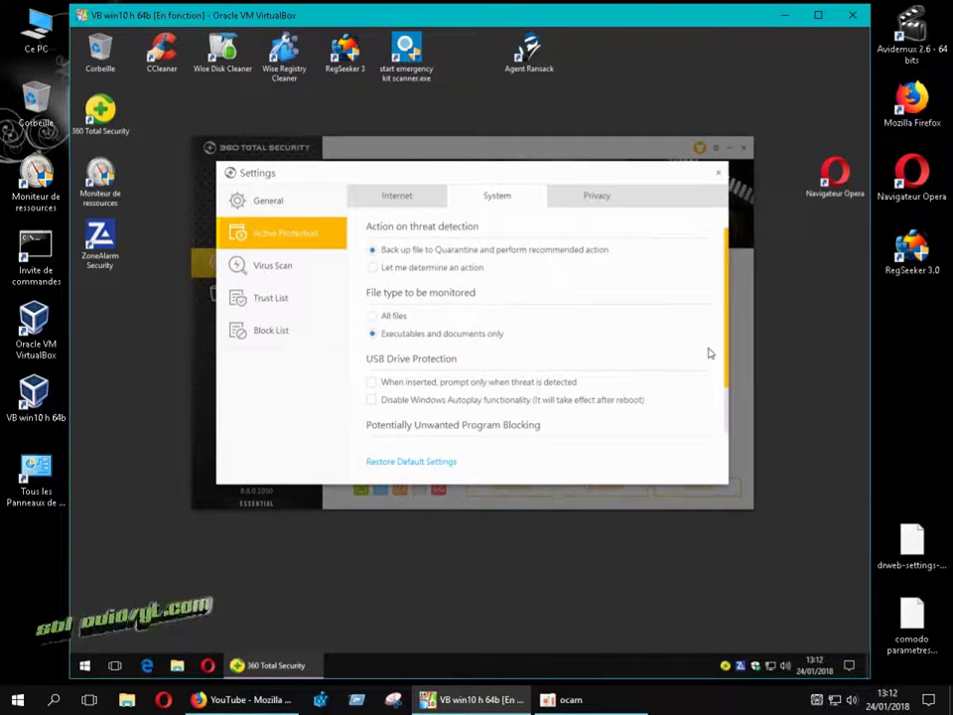
scroll(711, 353, down, 1)
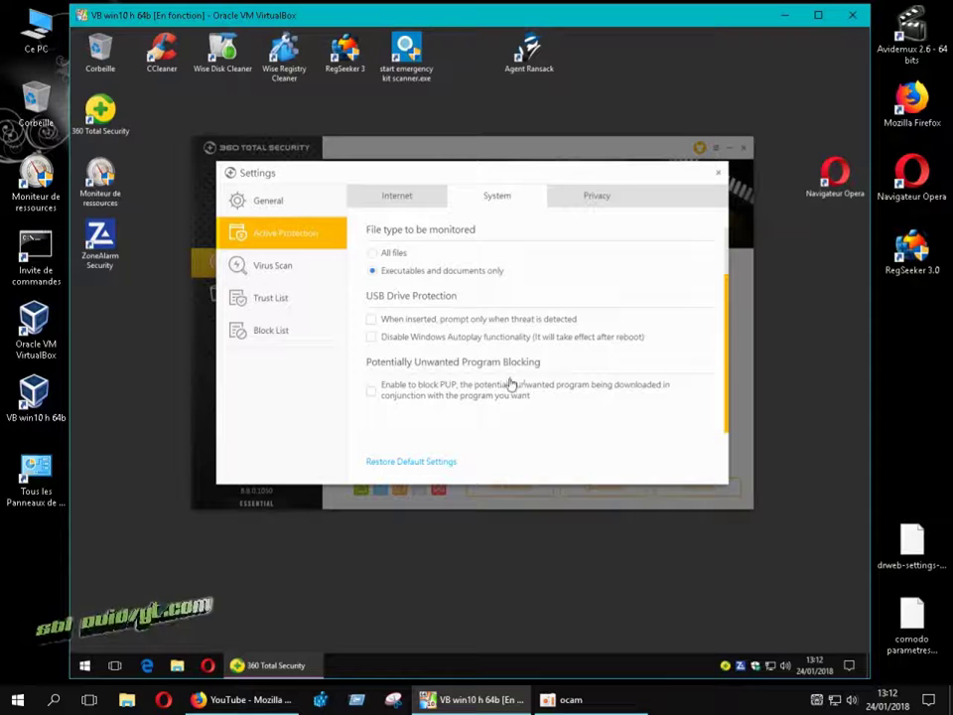
click(372, 393)
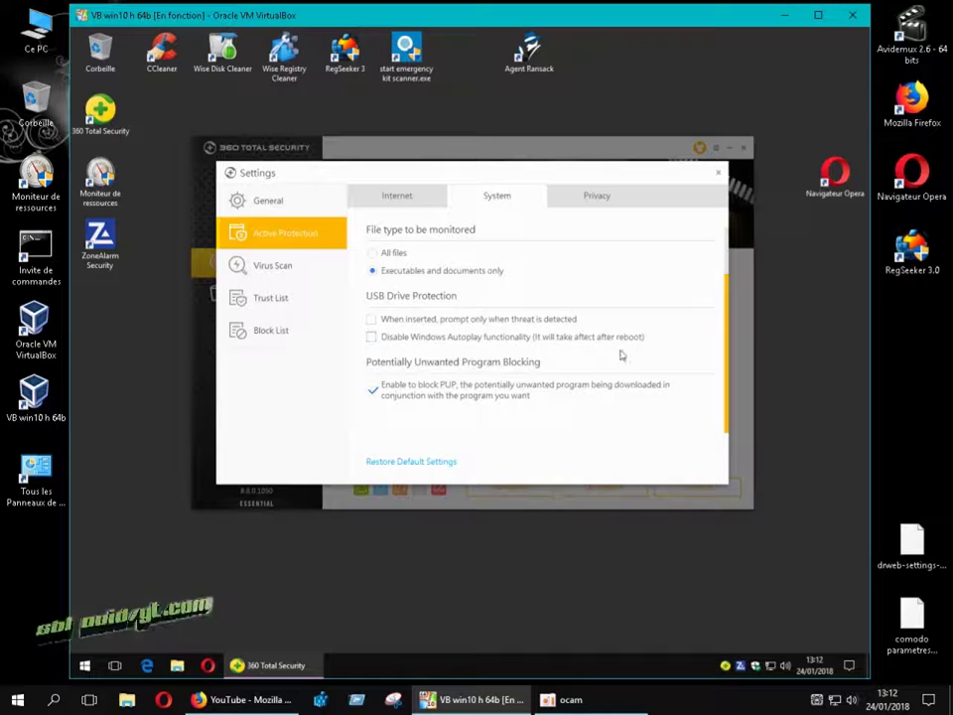
Review the Active Protection privacy options and the Virus Scan settings down to the scan engine removal section.
click(595, 197)
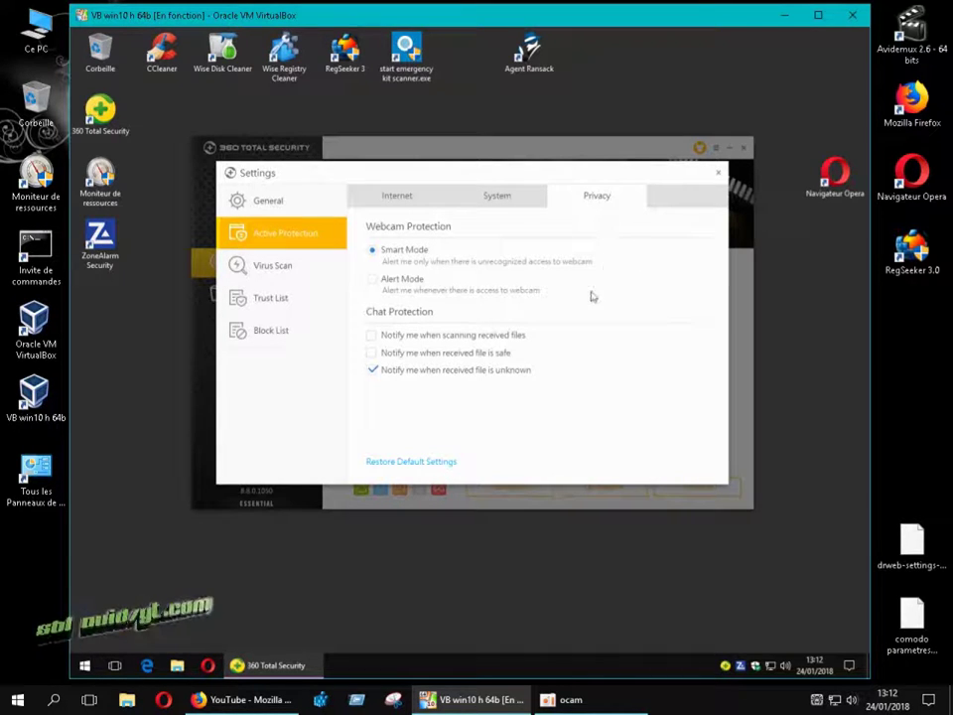
click(278, 268)
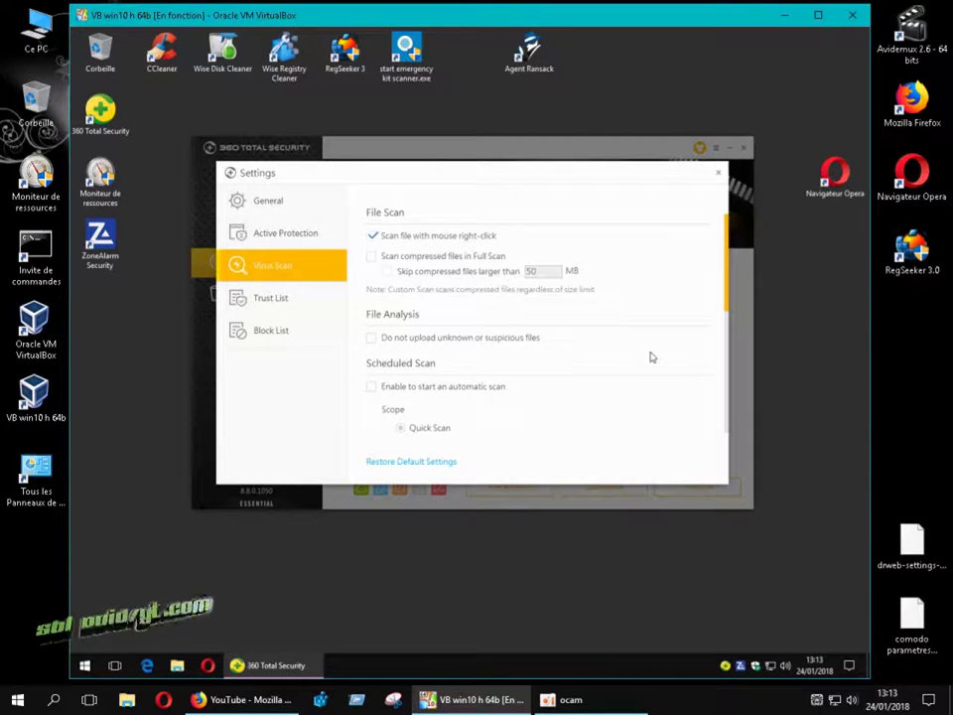
scroll(654, 357, down, 1)
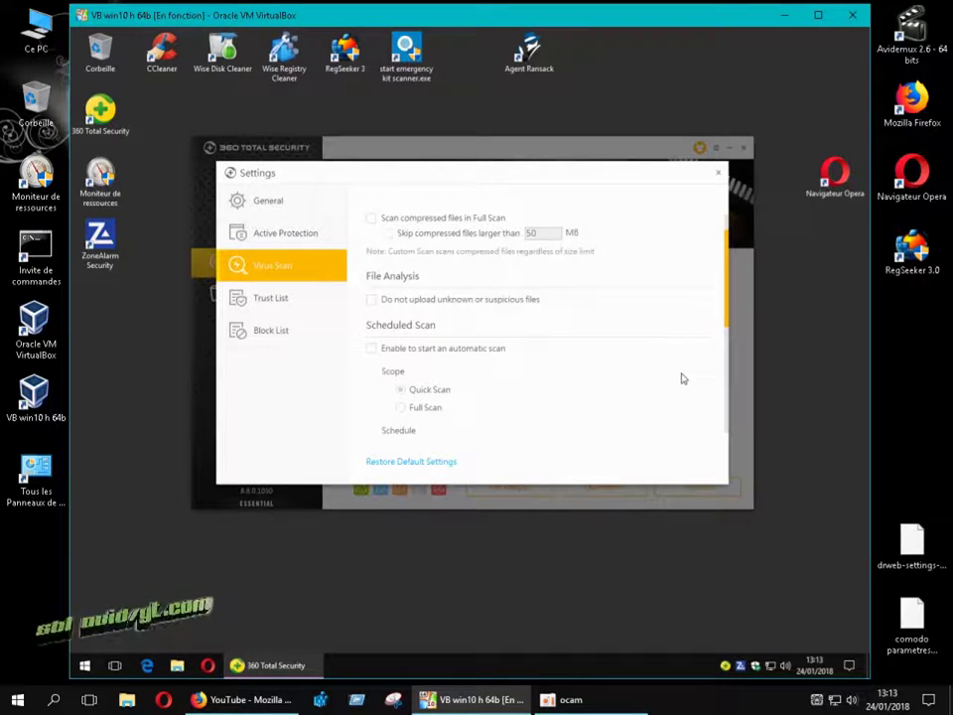
scroll(682, 378, down, 2)
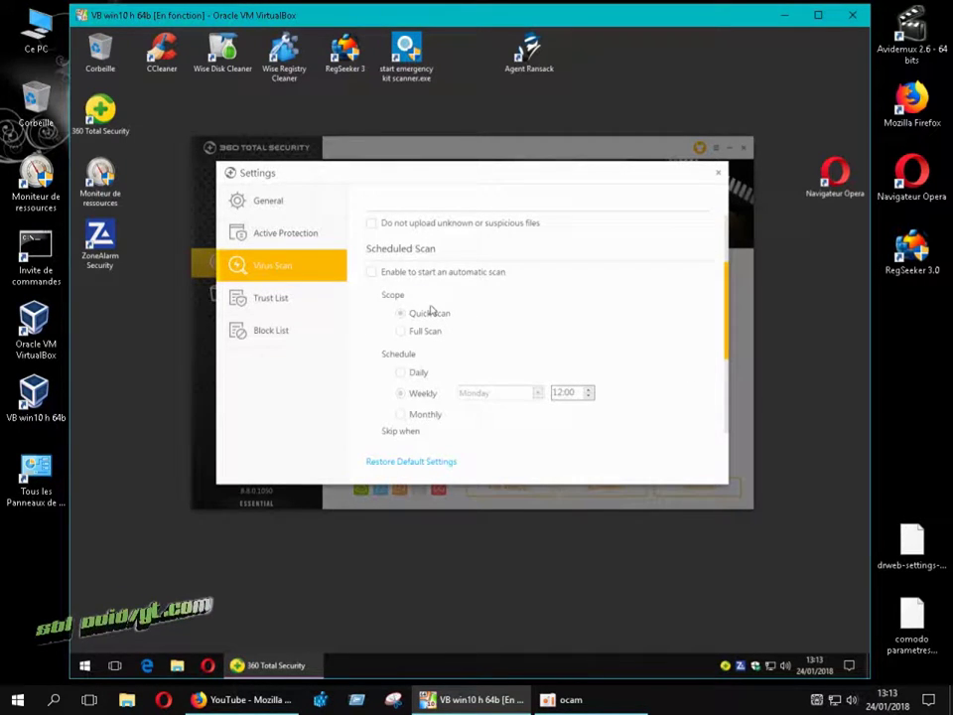
scroll(673, 372, down, 5)
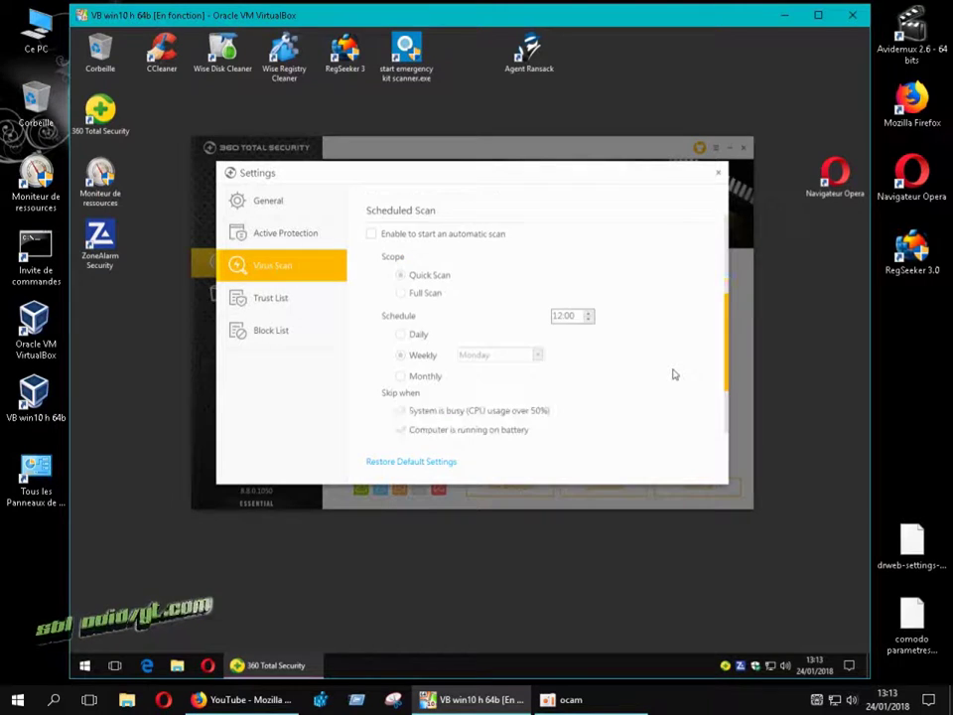
scroll(673, 376, down, 1)
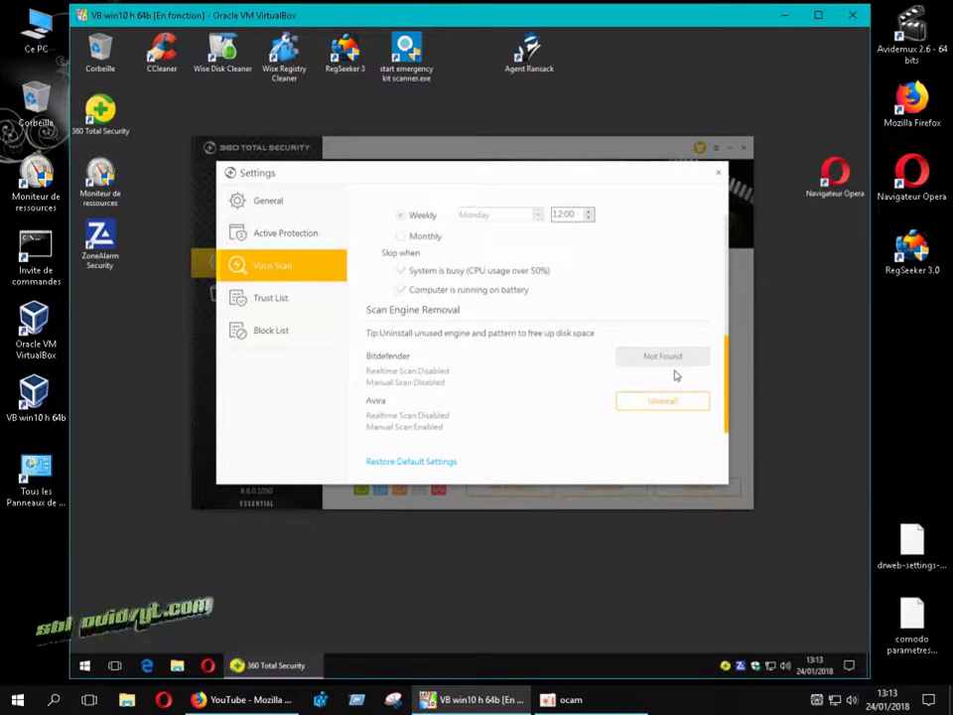
Check the Trust List entries for both files and URLs.
click(268, 301)
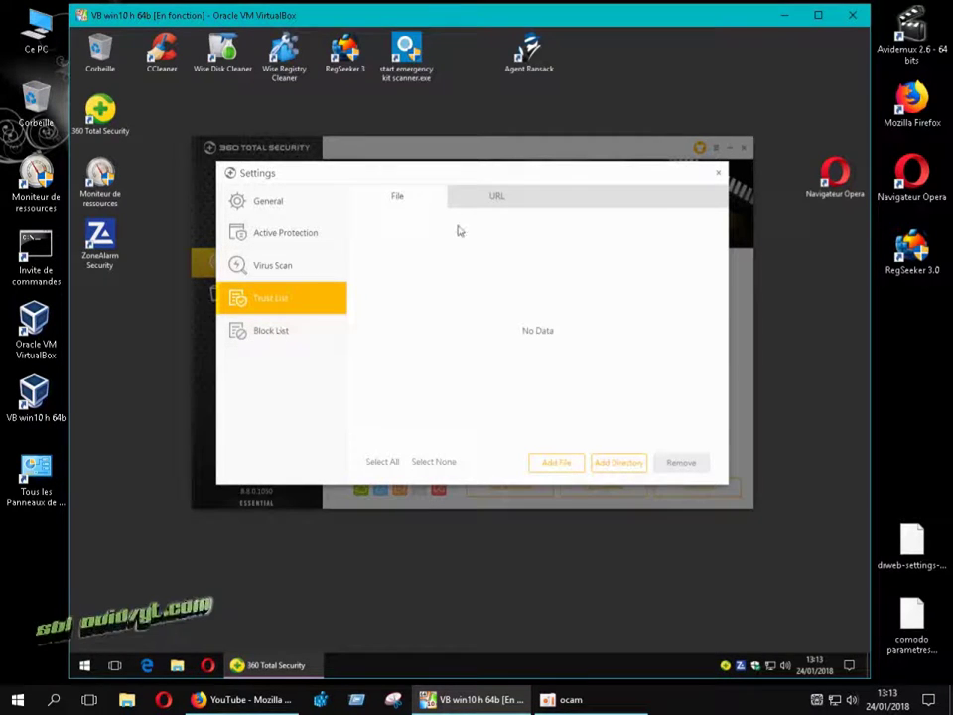
click(483, 200)
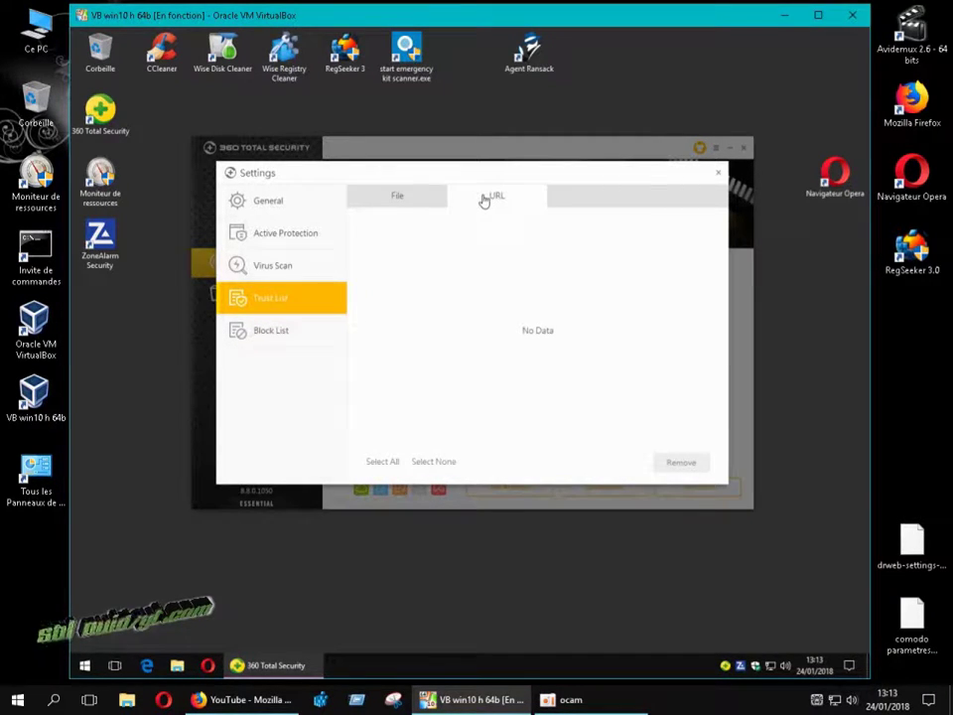
click(421, 197)
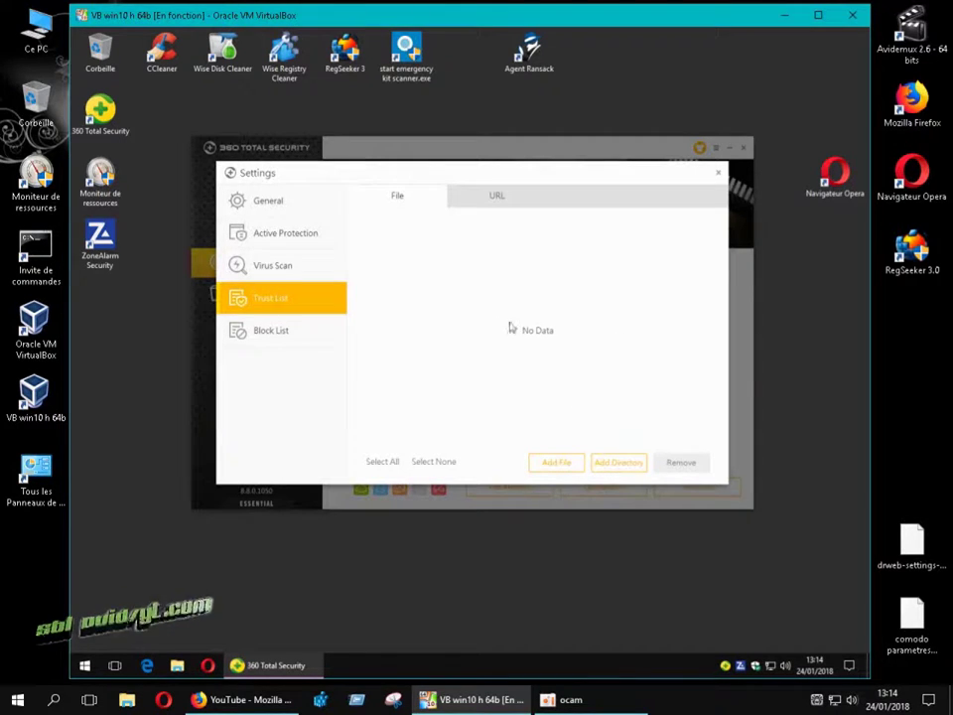
Check the Block List for files and URLs, and view the form for adding a blocked URL without adding one.
click(282, 339)
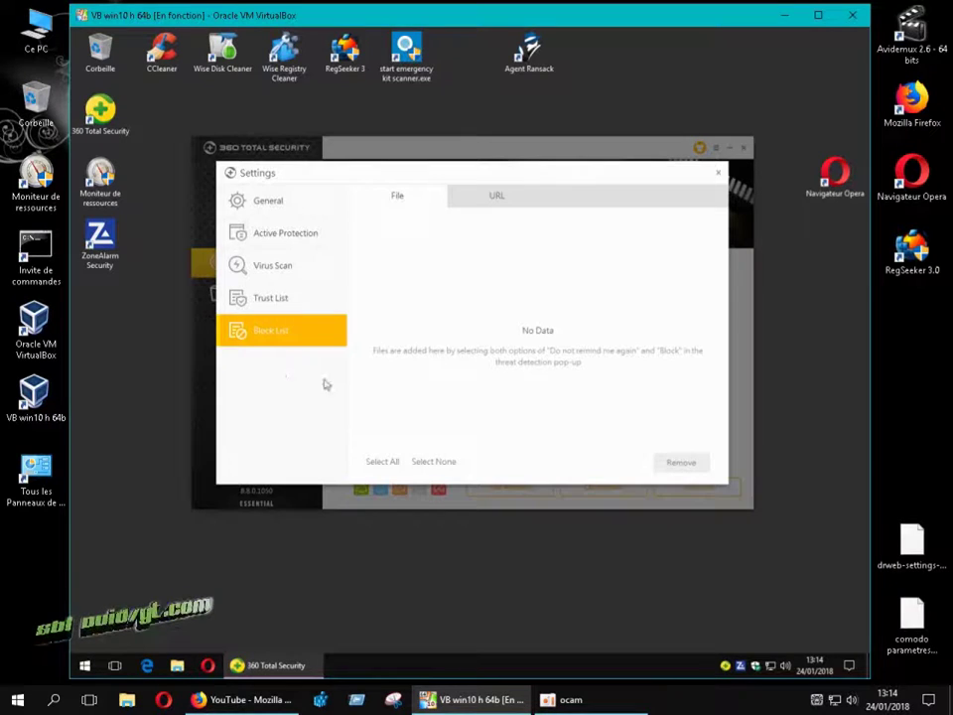
click(499, 200)
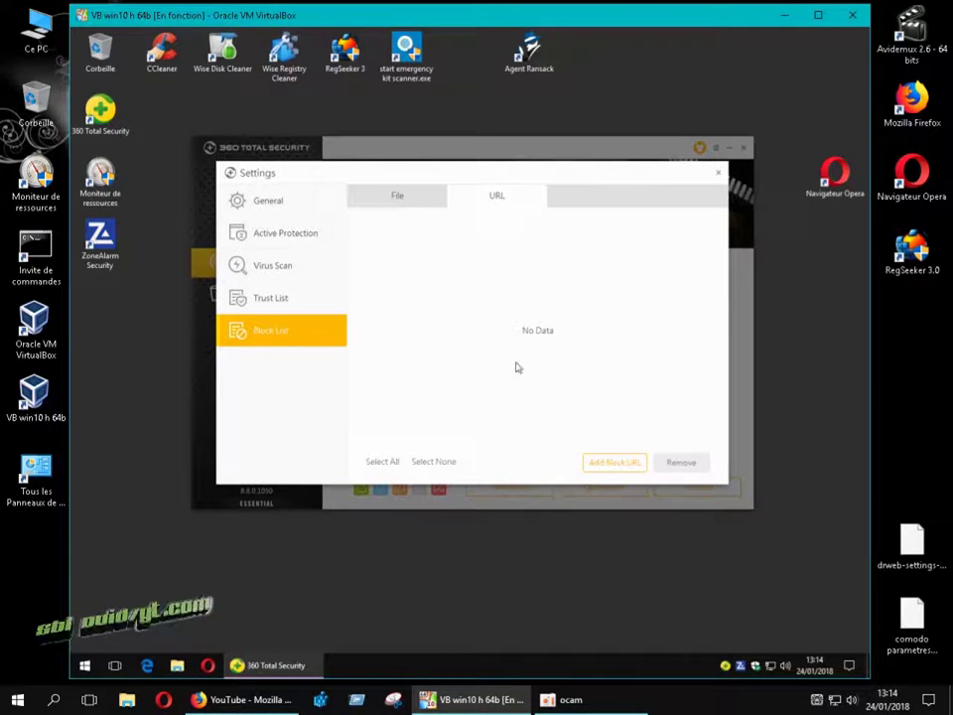
click(597, 463)
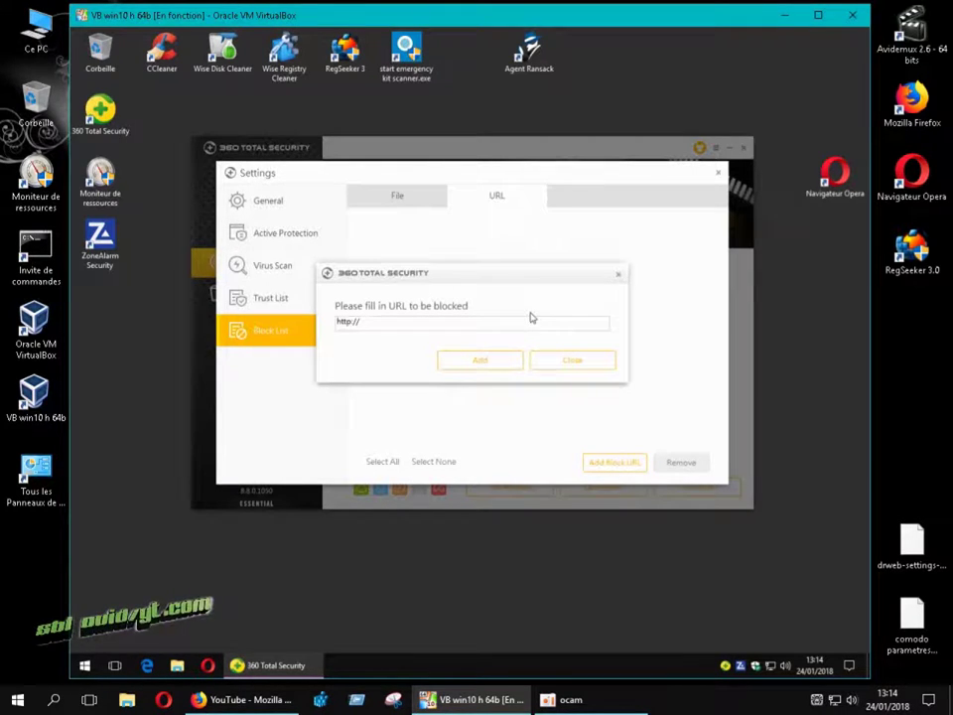
click(618, 274)
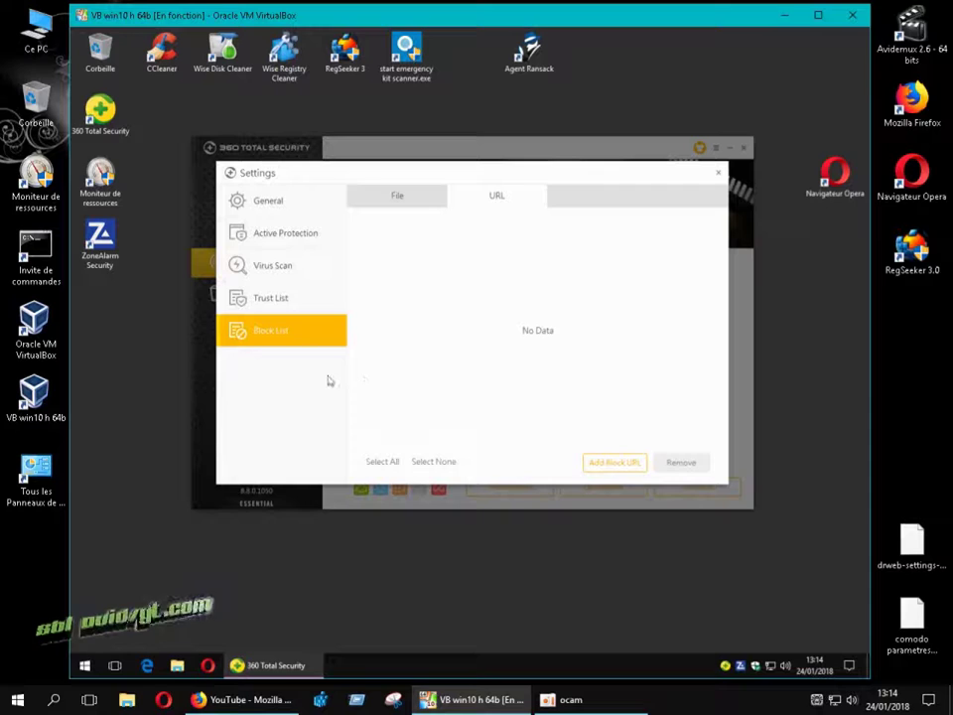
View the file picker for adding a trusted file, cancel it, and close the settings.
click(286, 303)
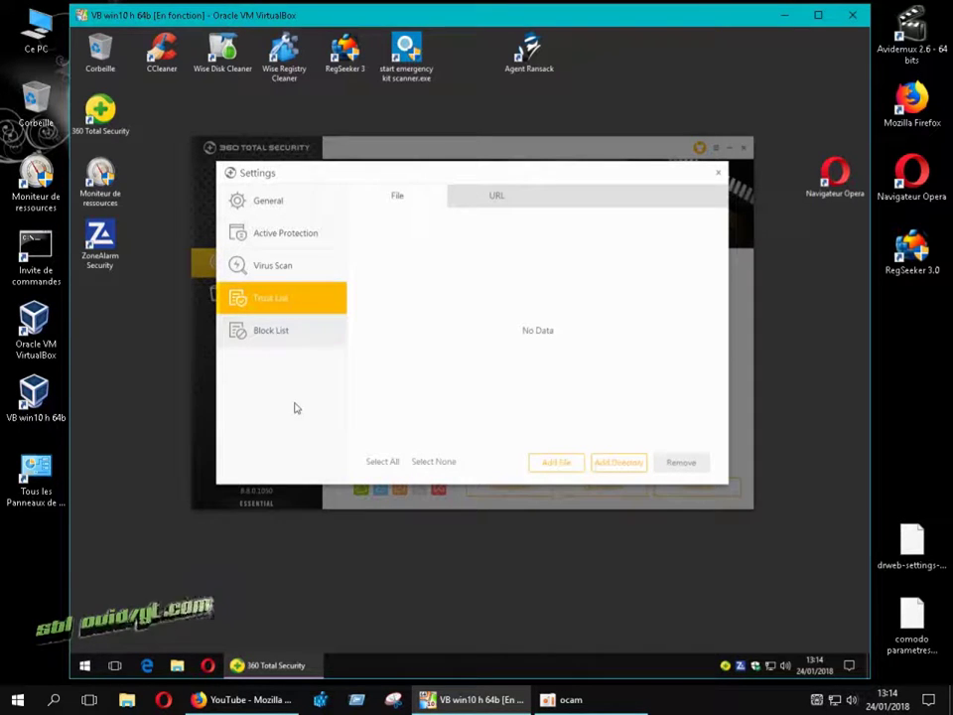
click(572, 465)
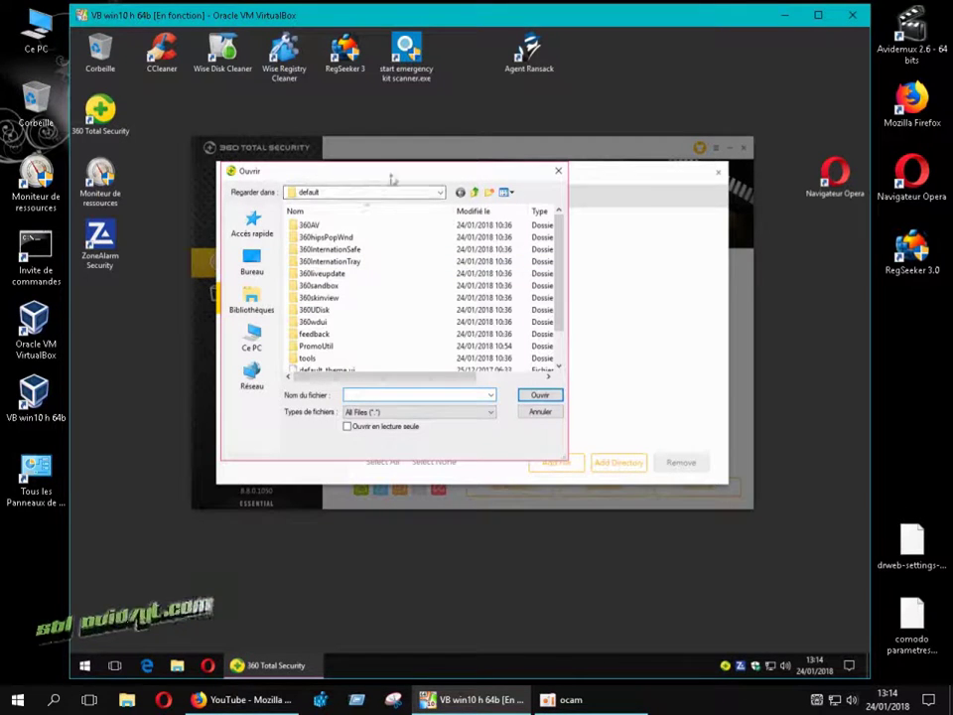
click(558, 171)
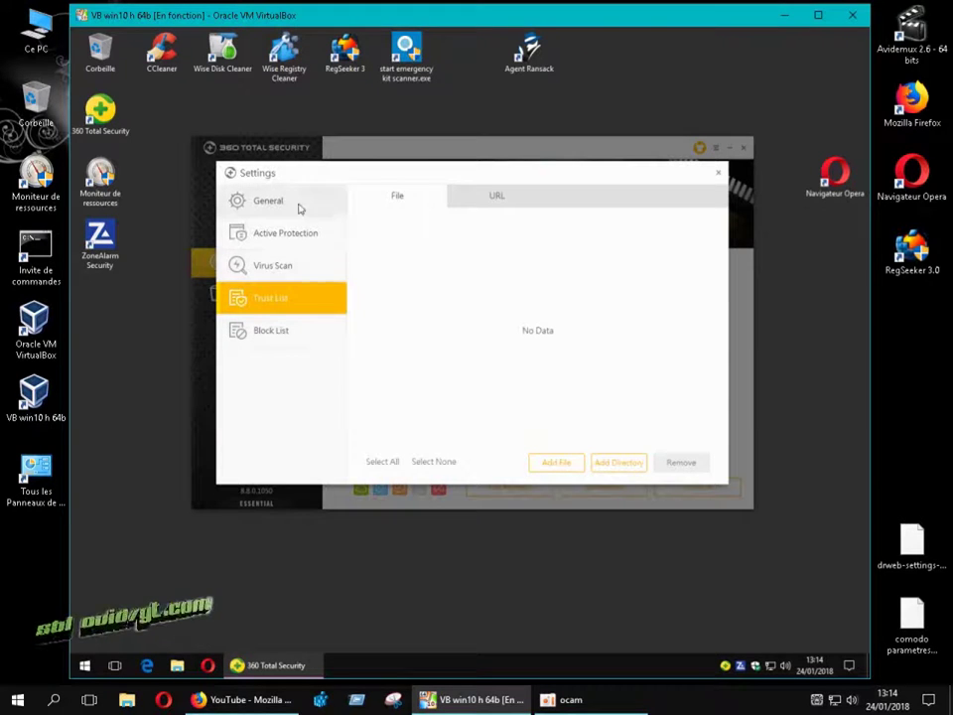
click(715, 176)
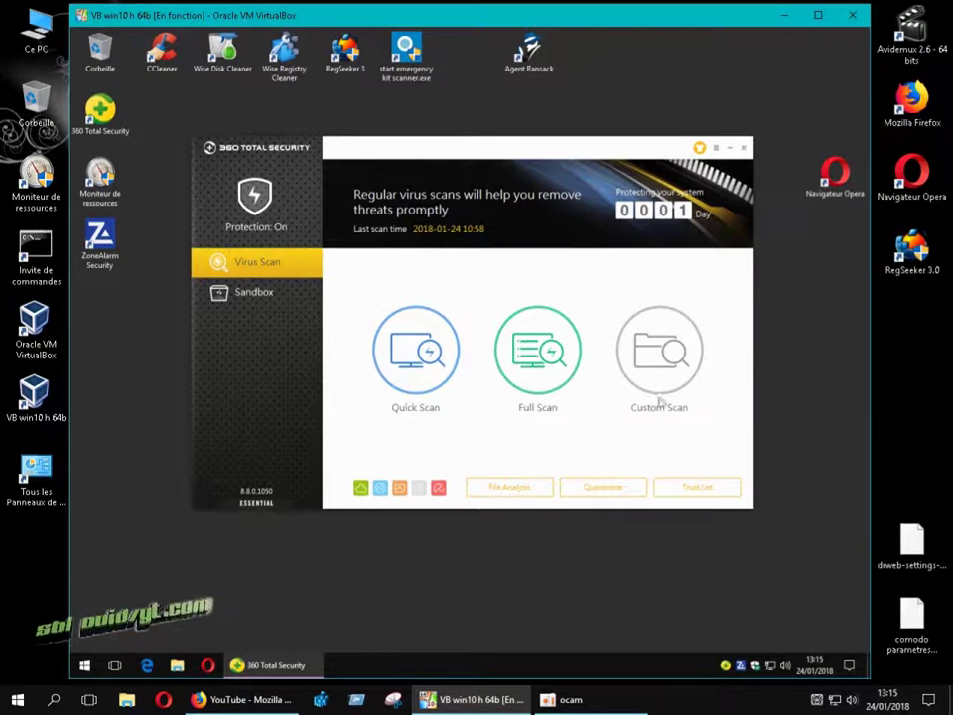
View the directories available for a custom scan, including the folders on Disque local (C:), and close the selection without scanning.
click(670, 363)
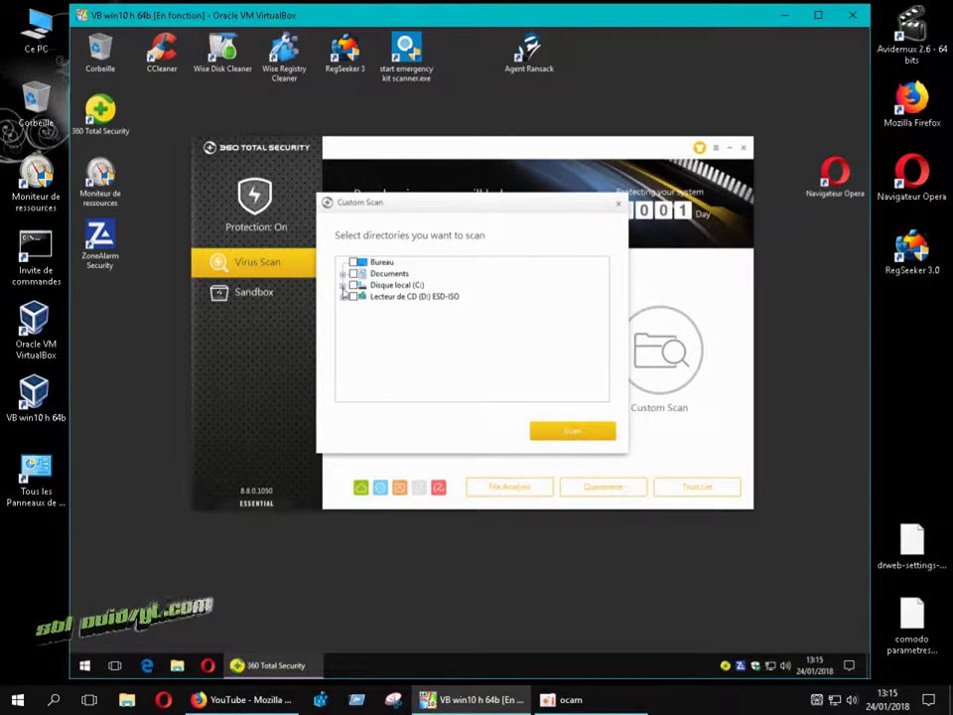
click(344, 286)
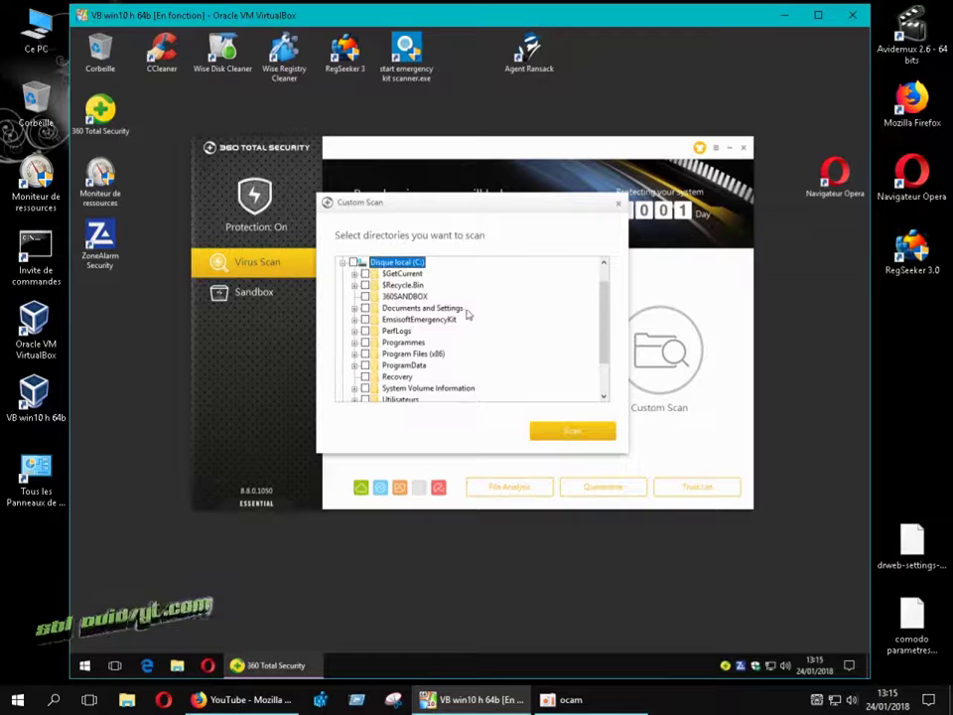
drag(493, 205, 453, 170)
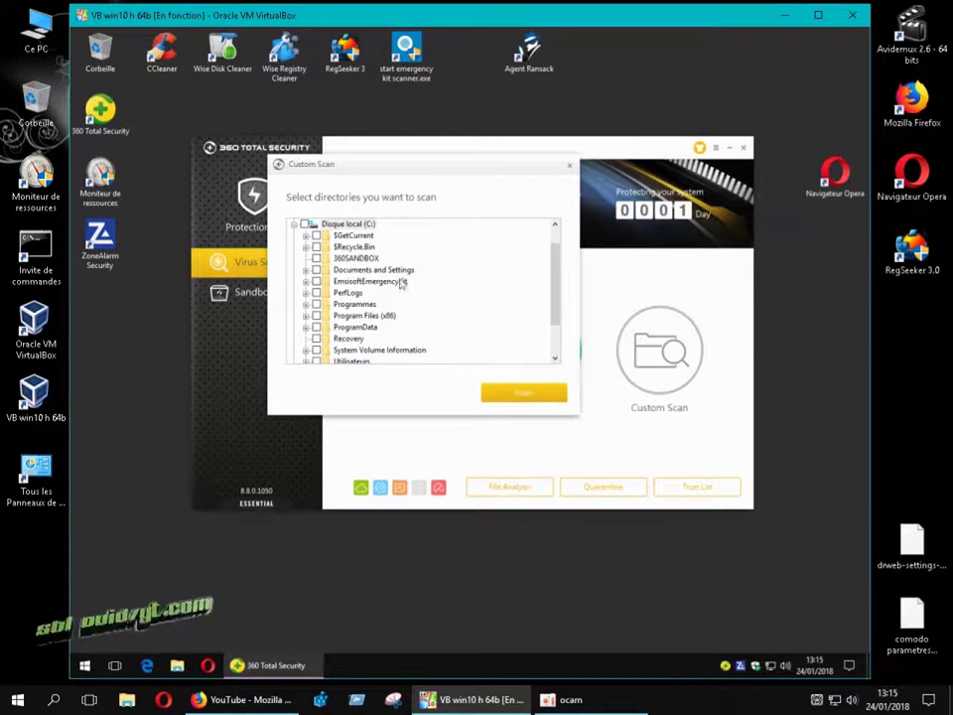
click(570, 165)
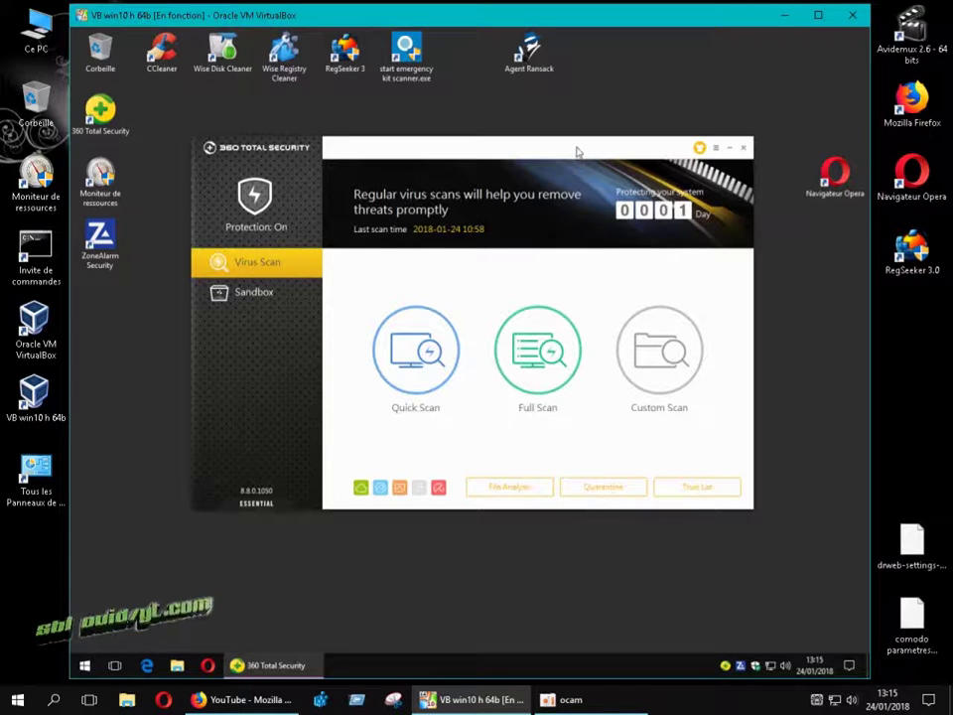
drag(580, 151, 587, 161)
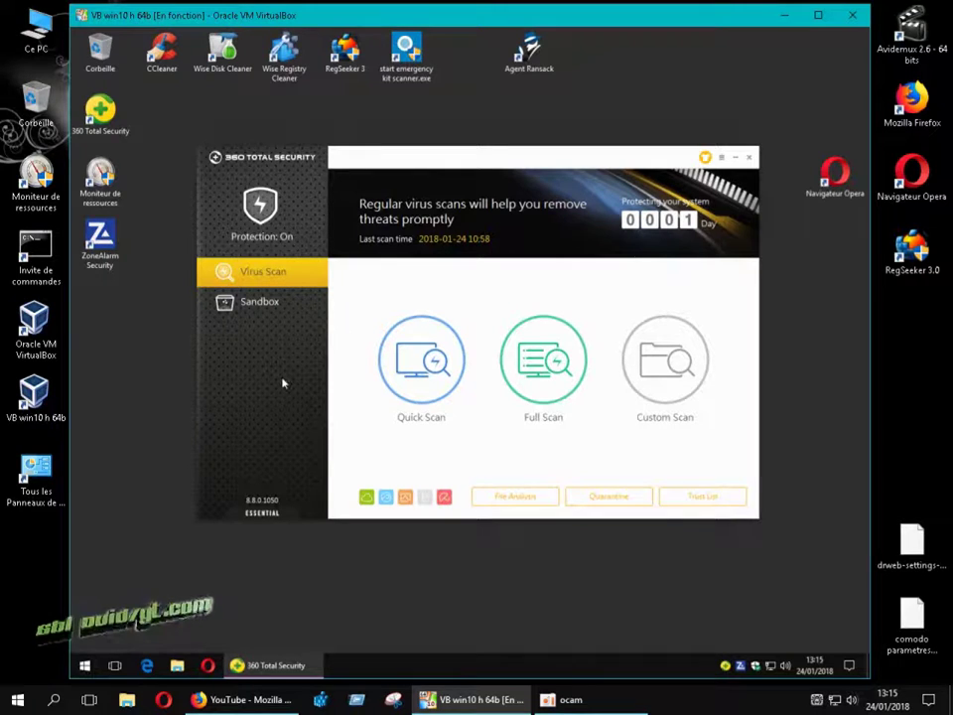
View the file picker for running a specific program in the Sandbox, authorizing 360 Sandbox in the ZoneAlarm alert, and cancel the picker.
click(260, 302)
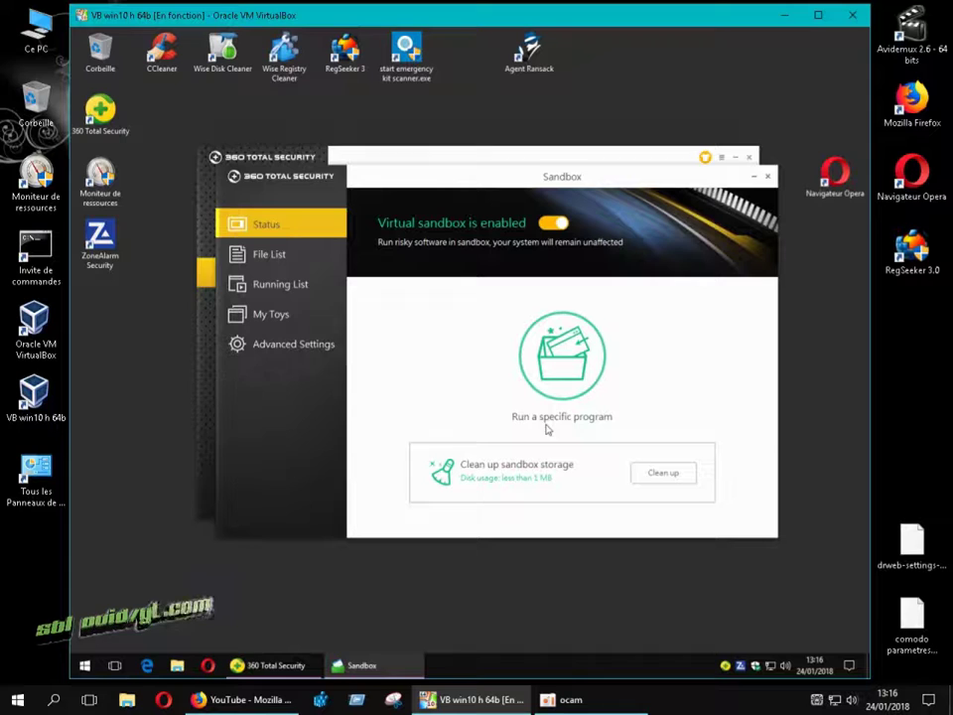
click(573, 370)
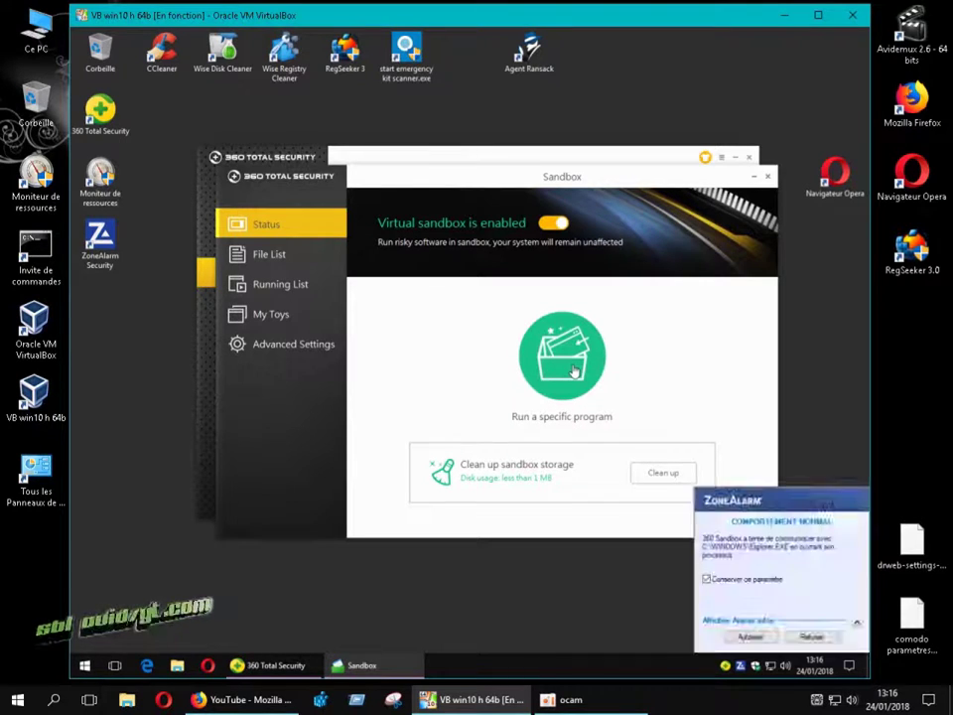
click(754, 637)
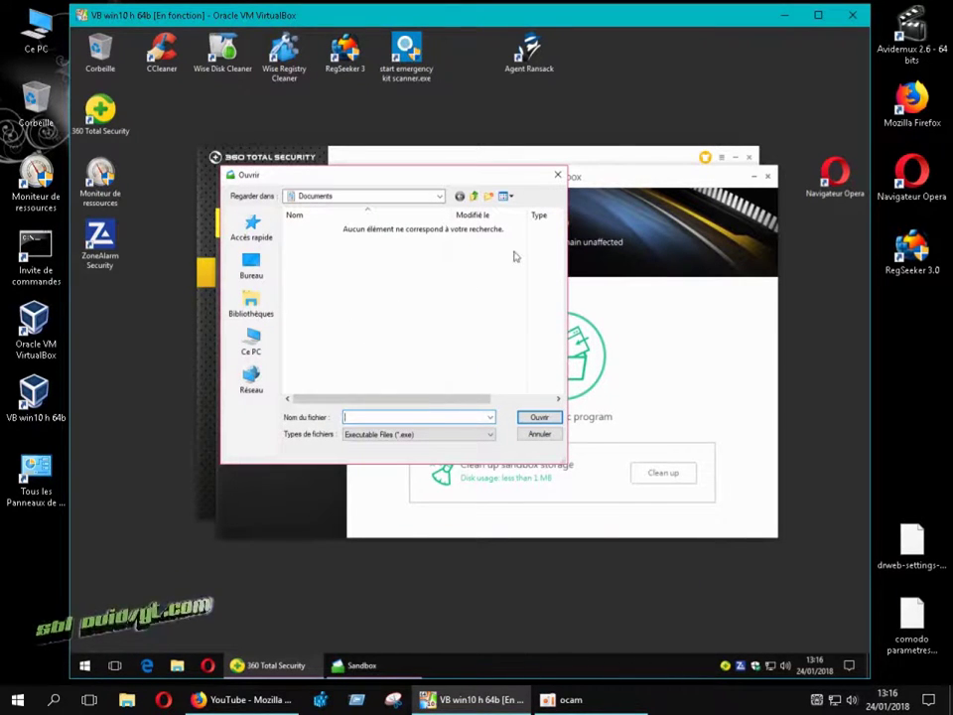
click(557, 174)
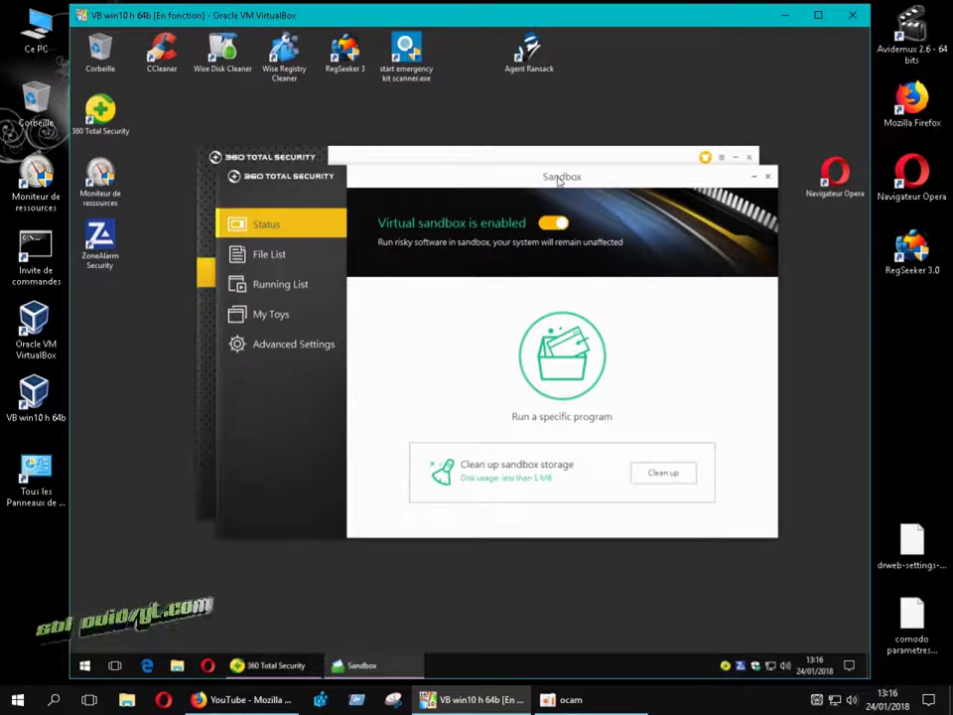
Review the Sandbox's File List, Running List, My Toys and Advanced Settings, and close the Sandbox without changing anything.
click(286, 256)
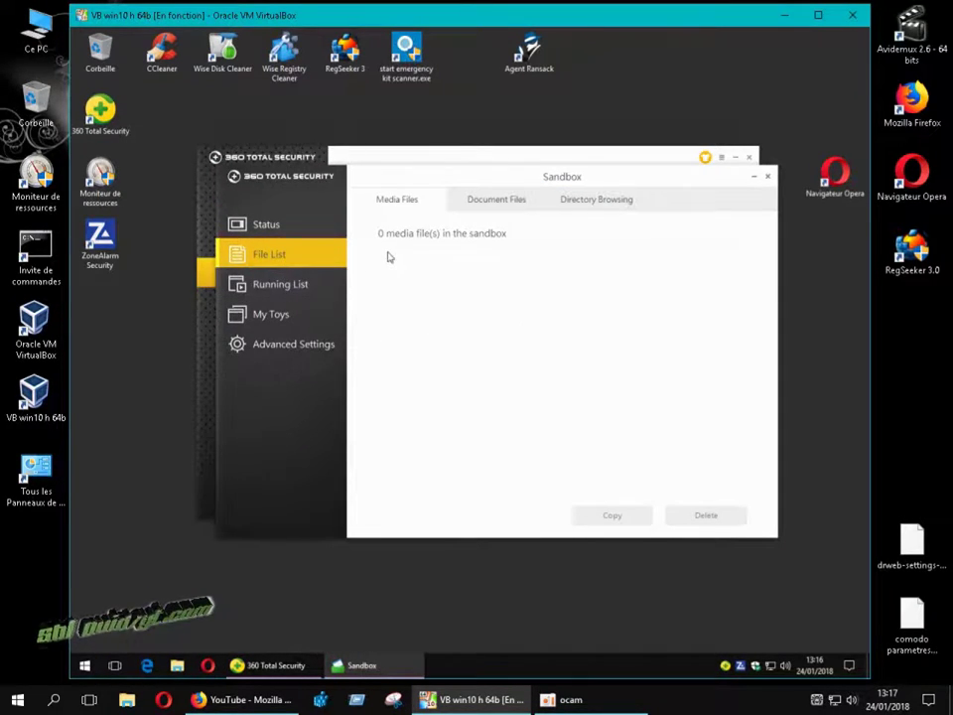
click(298, 283)
click(271, 314)
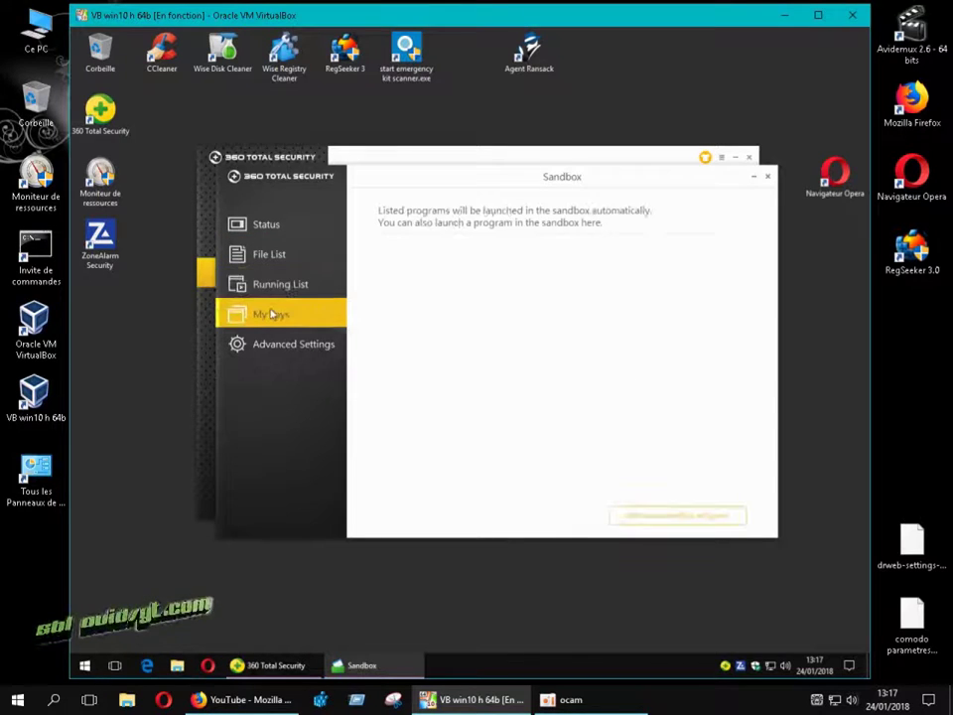
click(271, 348)
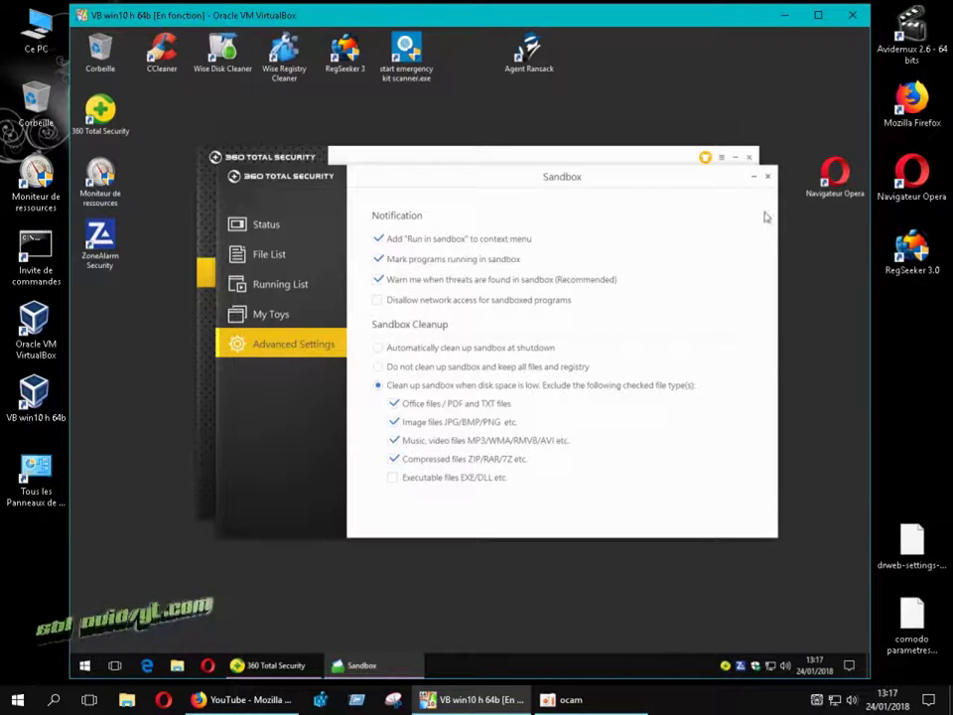
click(767, 177)
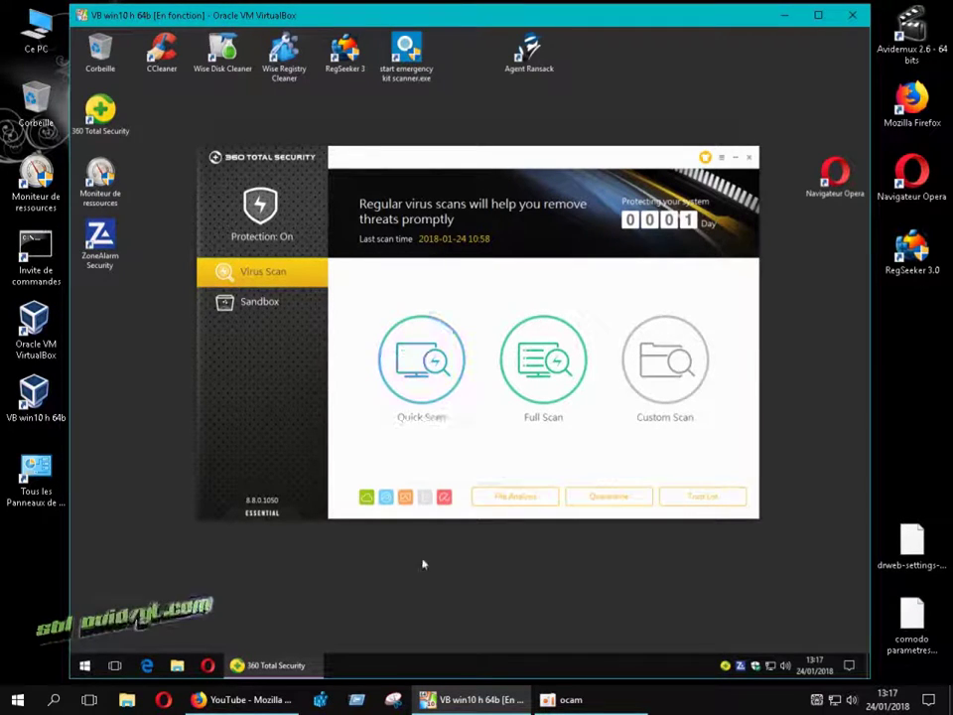
Check the scan engines on the Virus Scan page and disable the Avira AntiVir Engine.
mouse_move(439, 497)
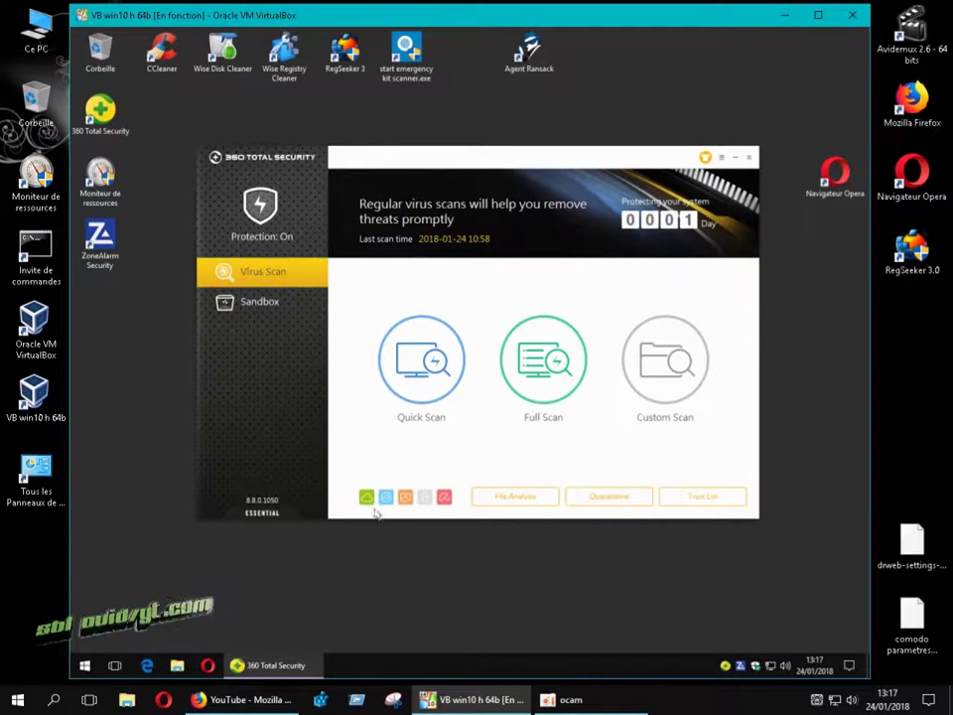
mouse_move(385, 503)
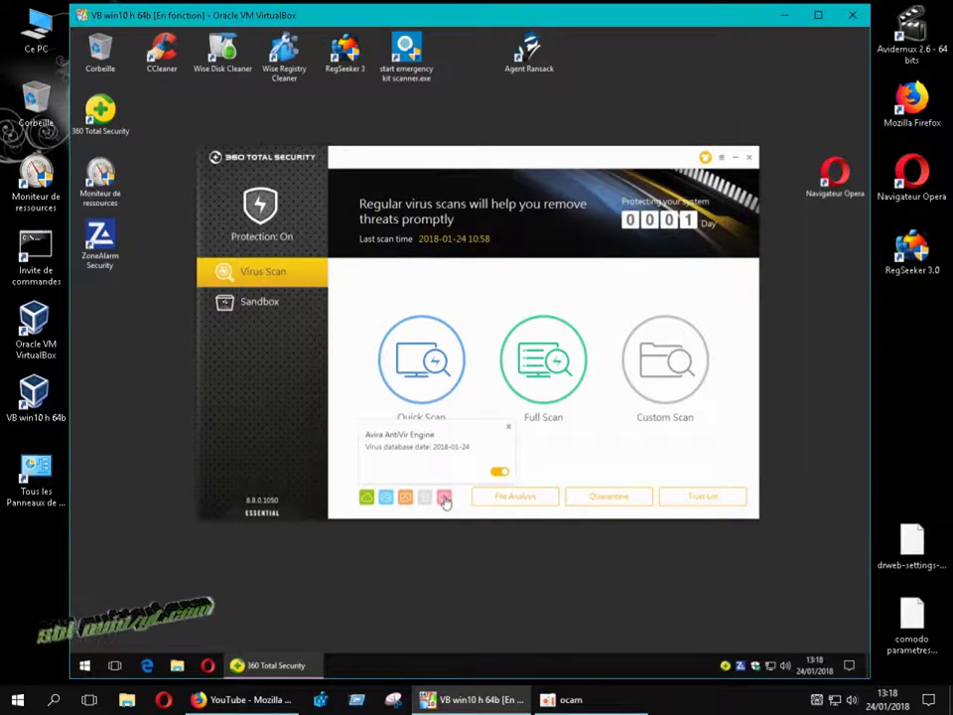
click(501, 473)
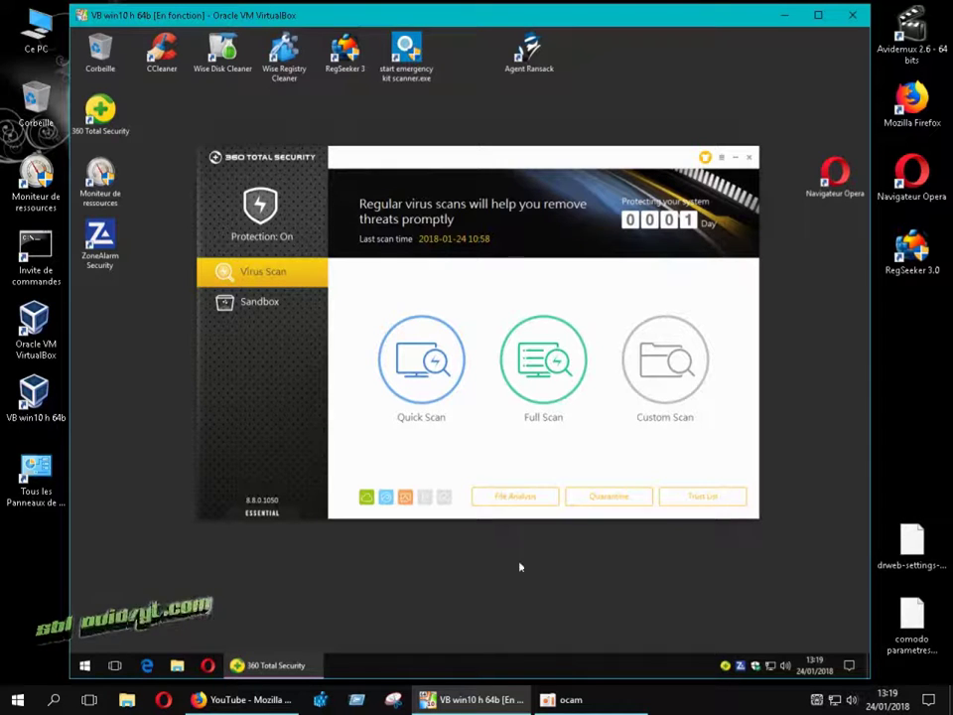
Check the quarantined files from the Virus Scan page, and close the quarantine and the main 360 Total Security window.
click(605, 500)
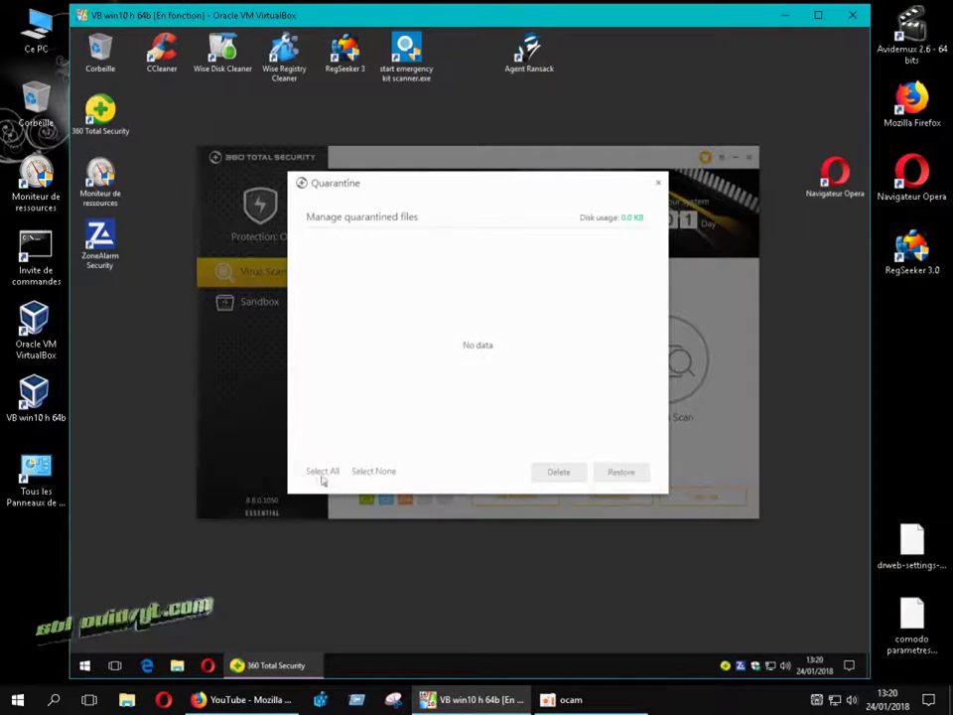
click(659, 186)
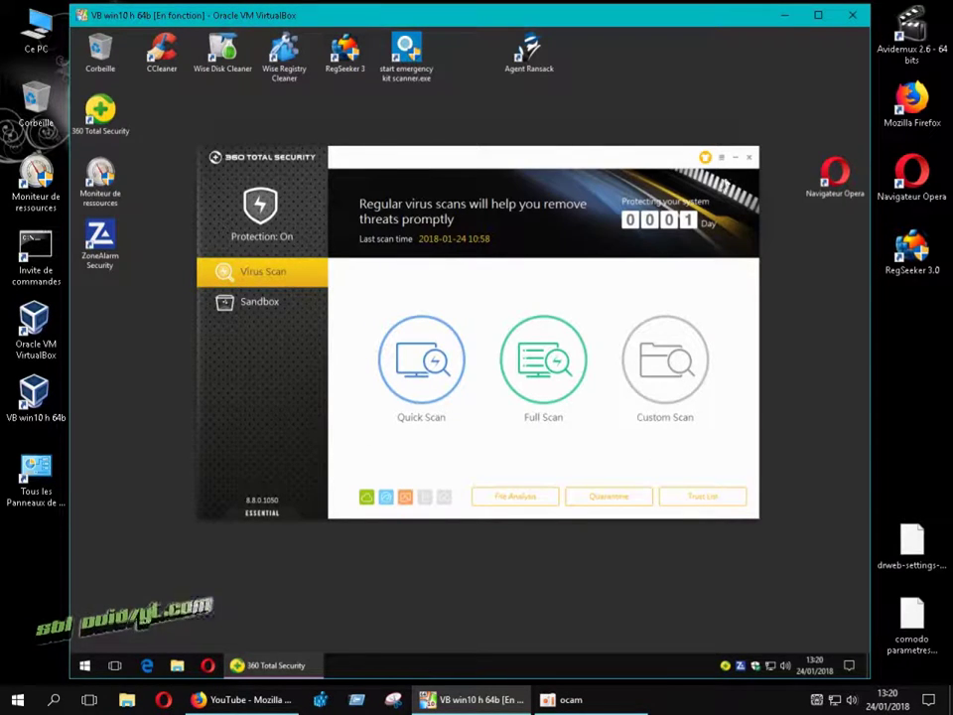
click(749, 159)
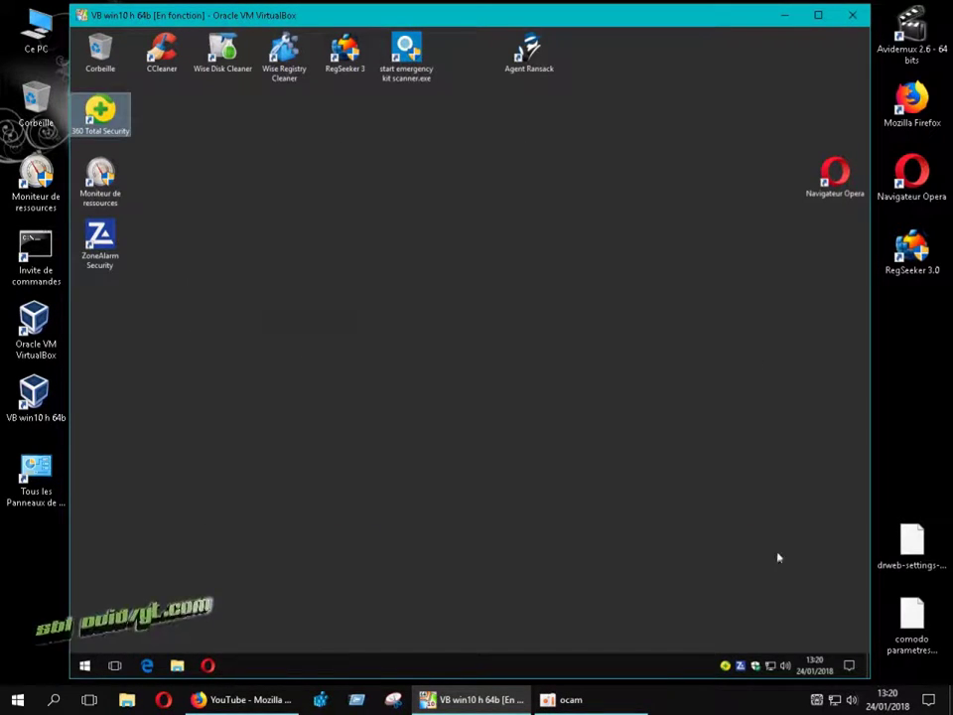
Reopen the quarantine through 360 Total Security's shortcut menu in the virtual machine's notification area, and close it with the main window.
right_click(729, 668)
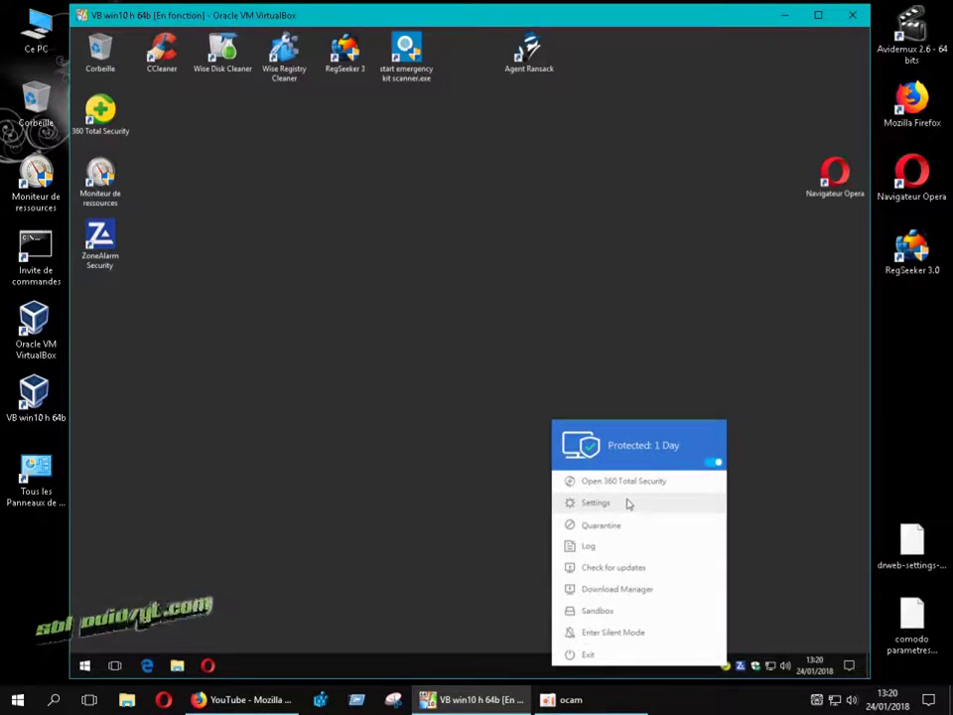
click(610, 525)
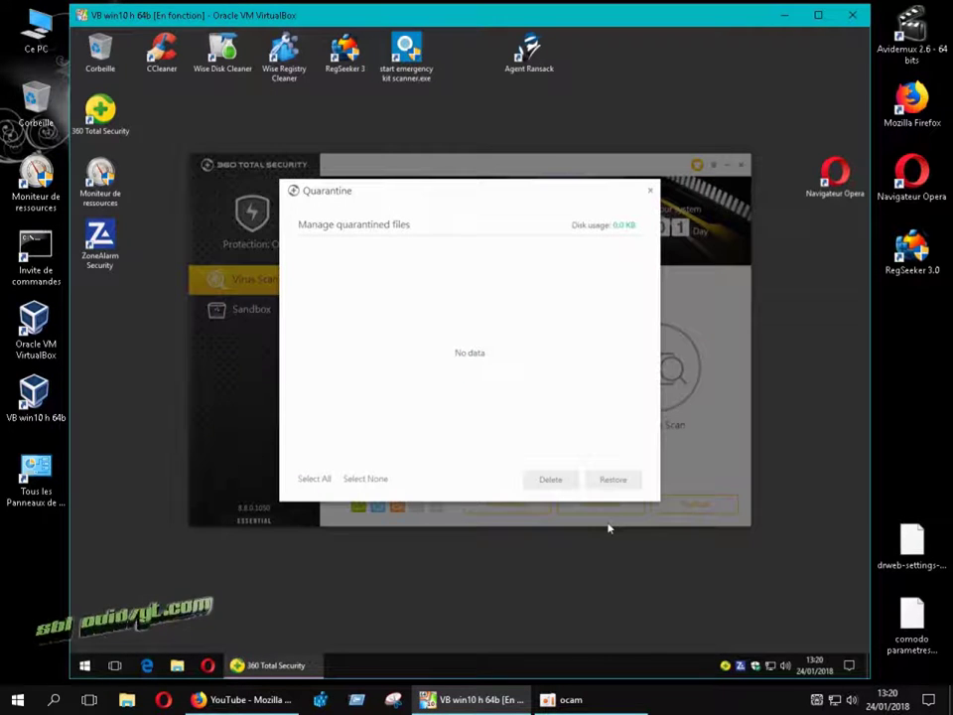
click(654, 192)
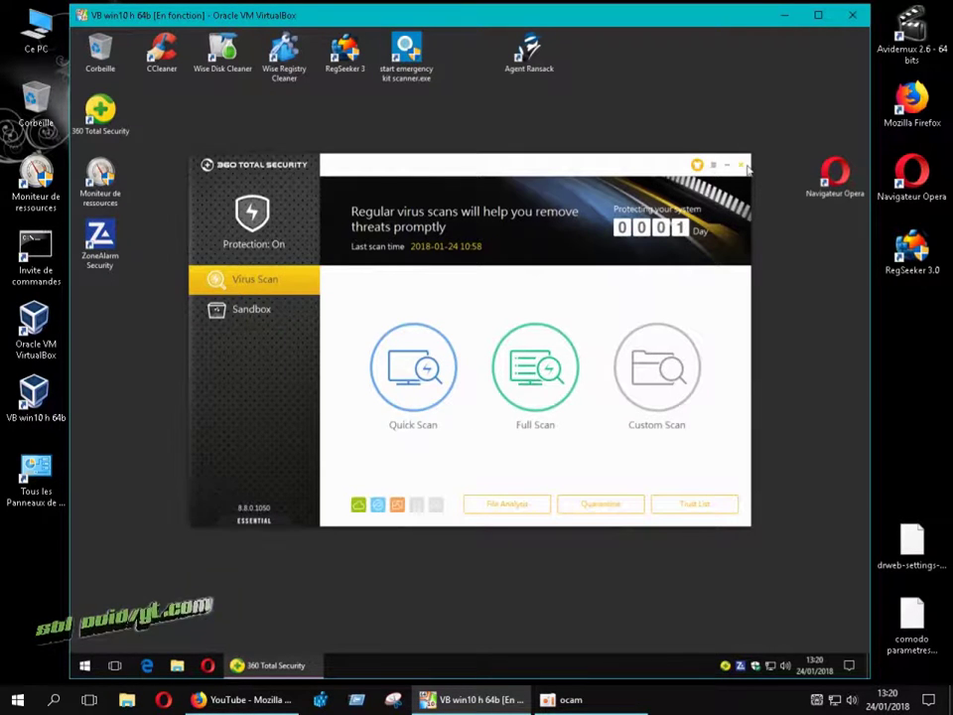
click(742, 167)
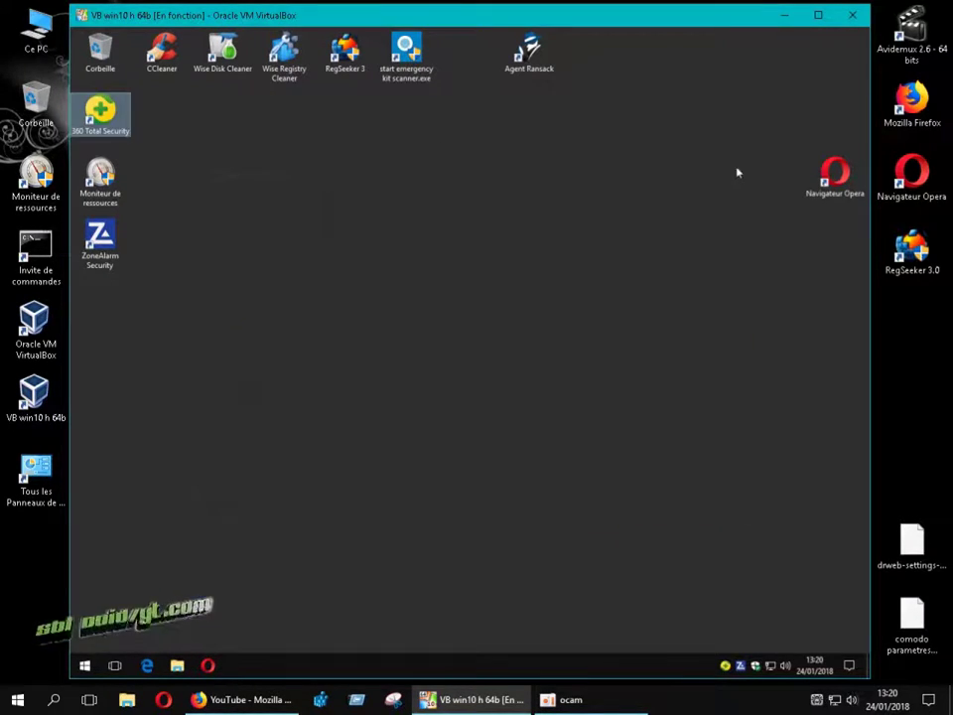